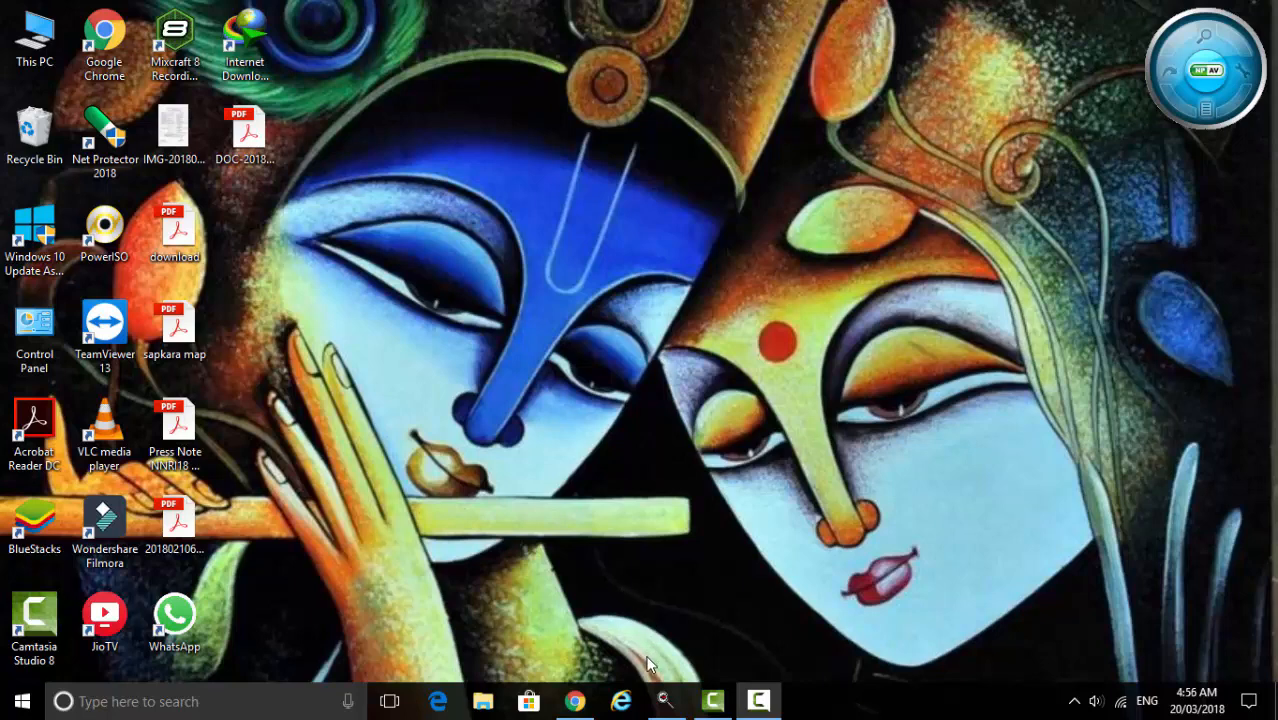
Switch to the Bhuiyan administrator page in Chrome and open the नामांतरण प्रविष्टि (mutation entry) form.
mouse_move(590, 708)
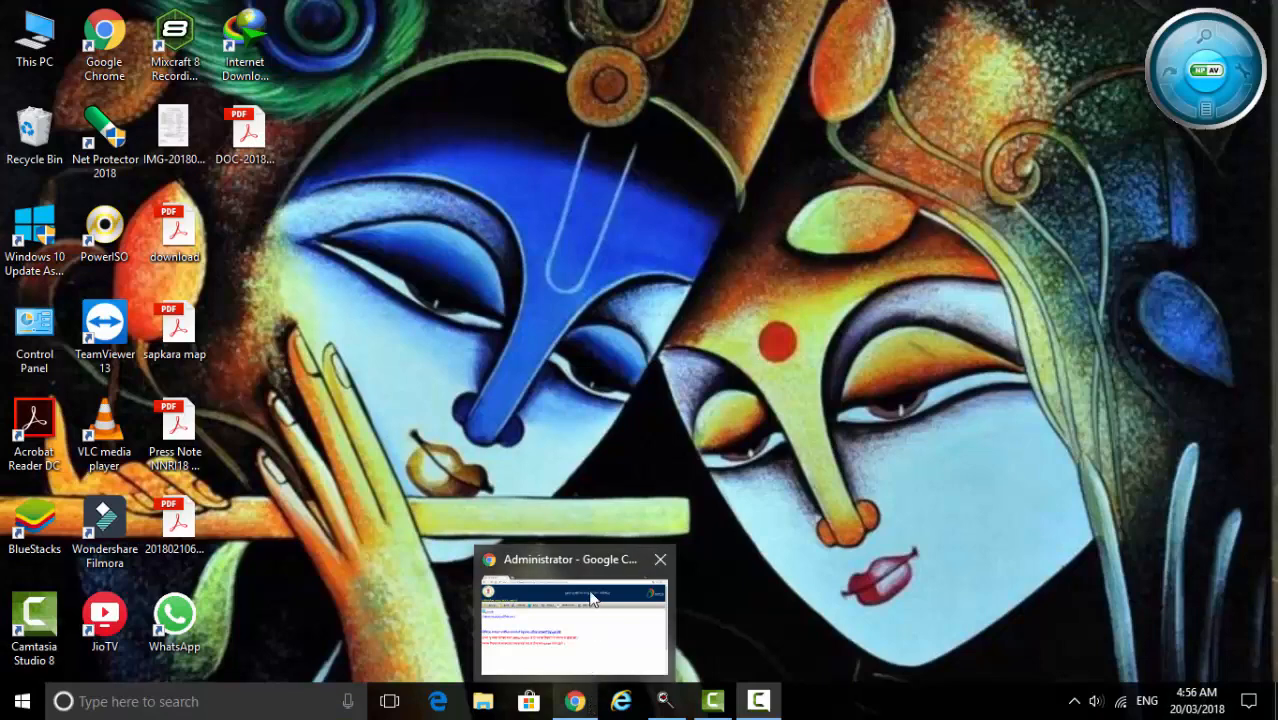
mouse_move(585, 557)
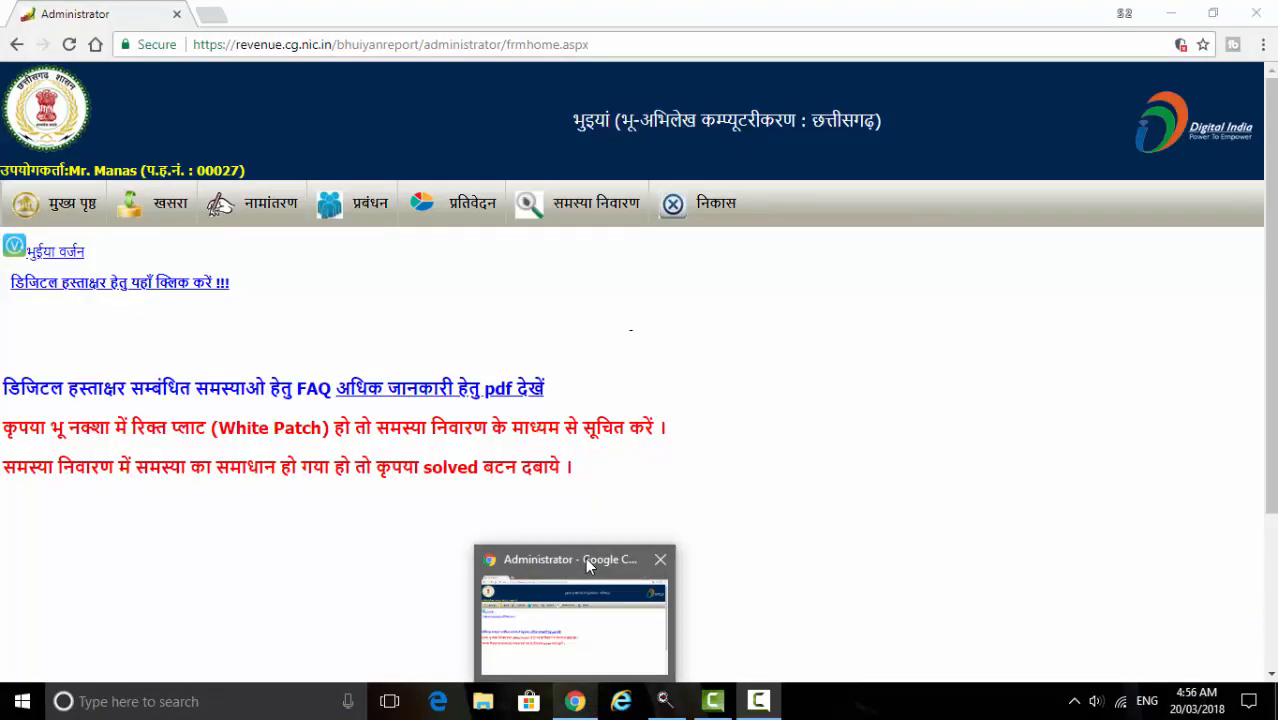
click(587, 563)
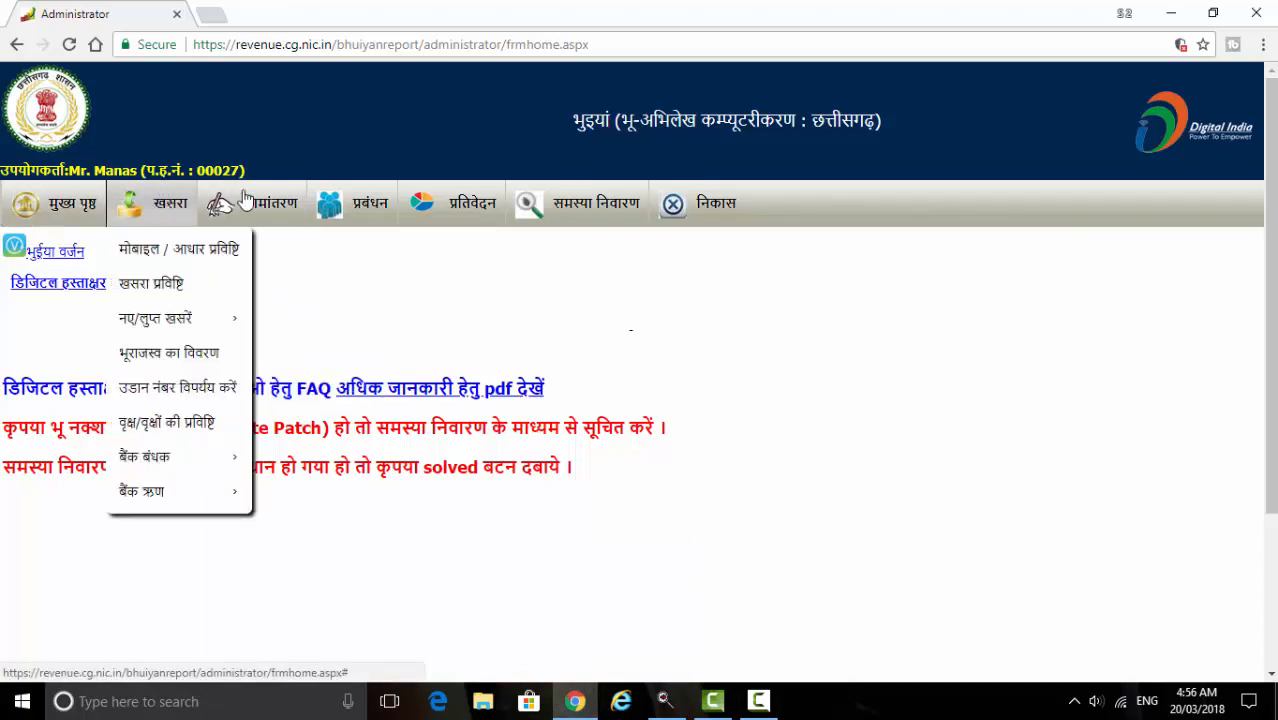
mouse_move(259, 202)
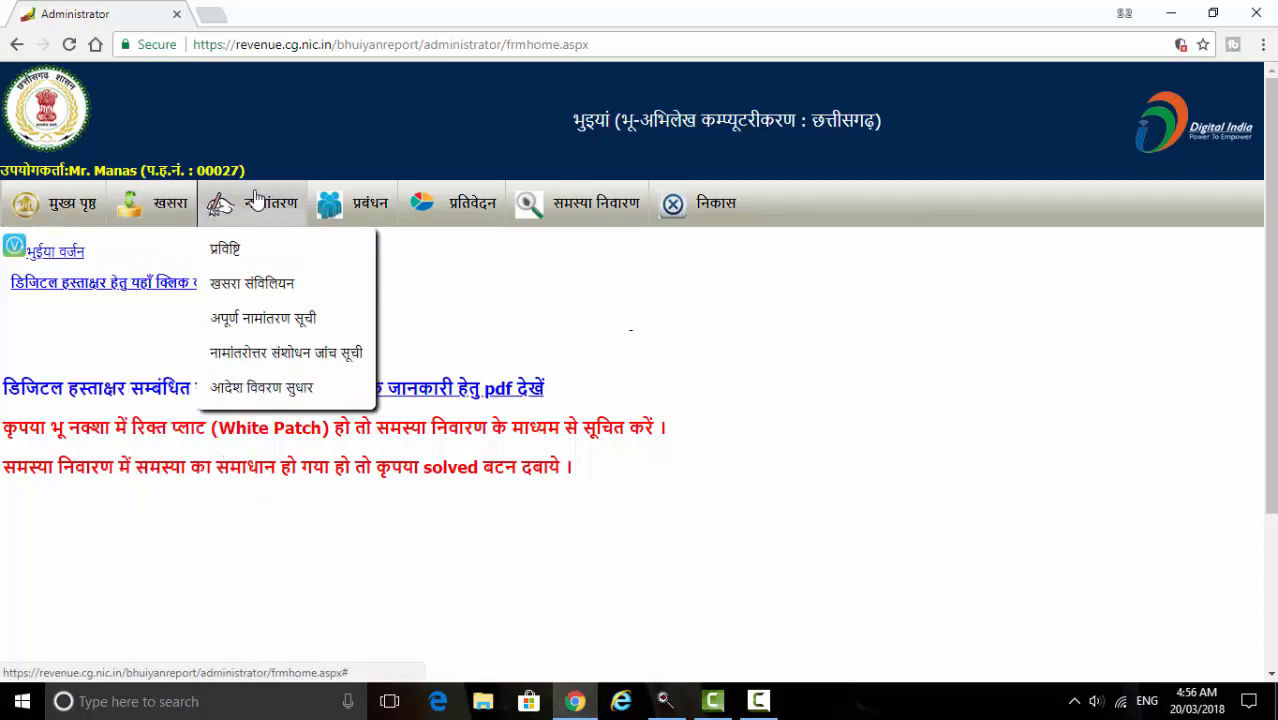
click(247, 258)
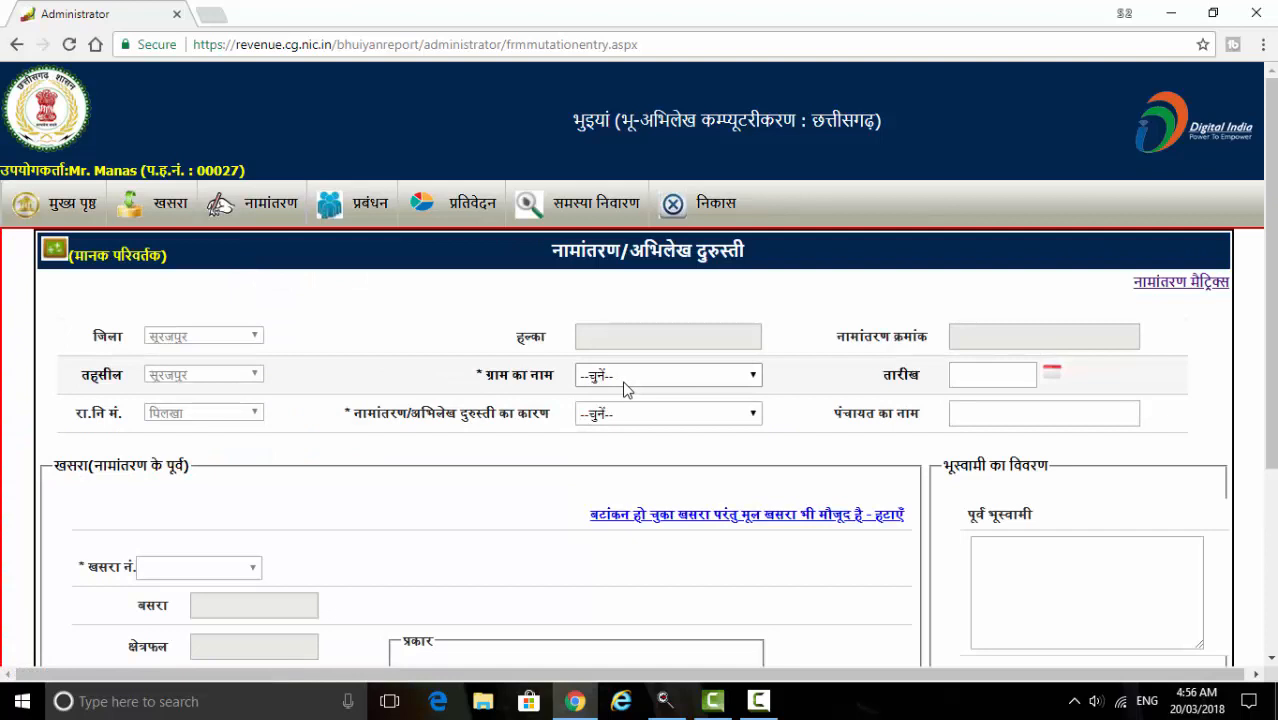
Set the village to रतनपुर-269 and the mutation reason to विक्रय.
click(625, 386)
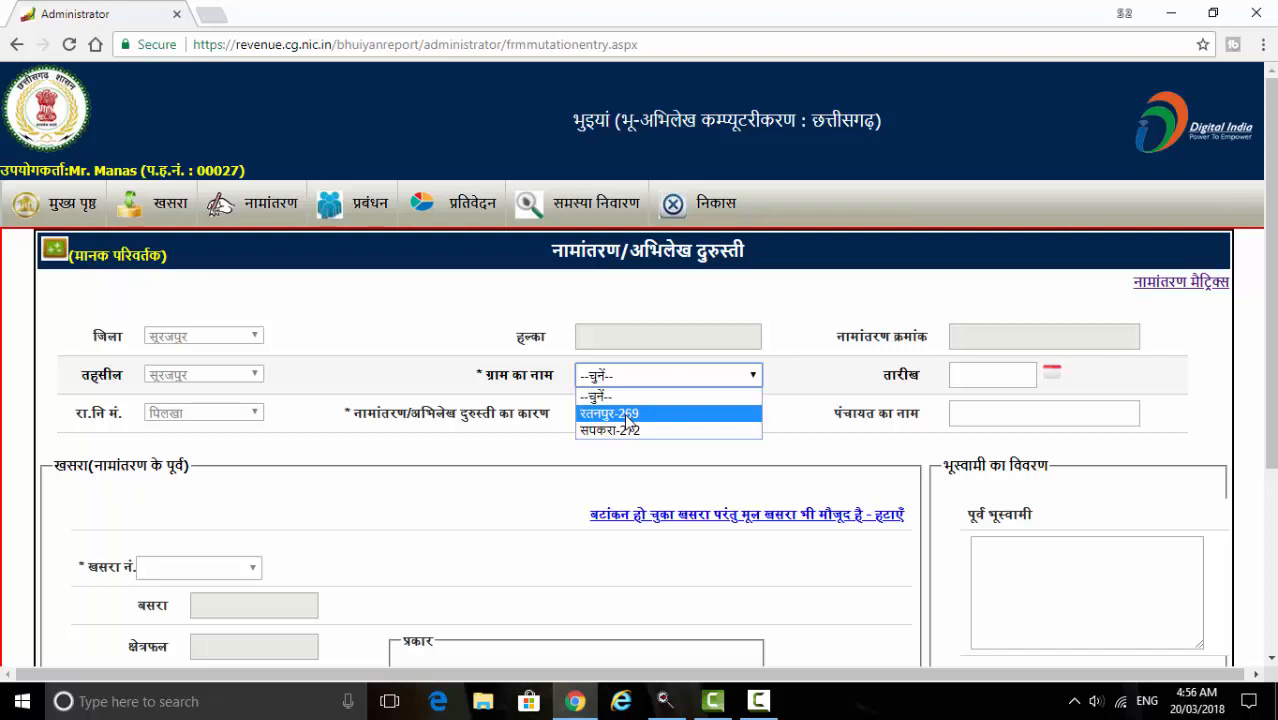
click(627, 414)
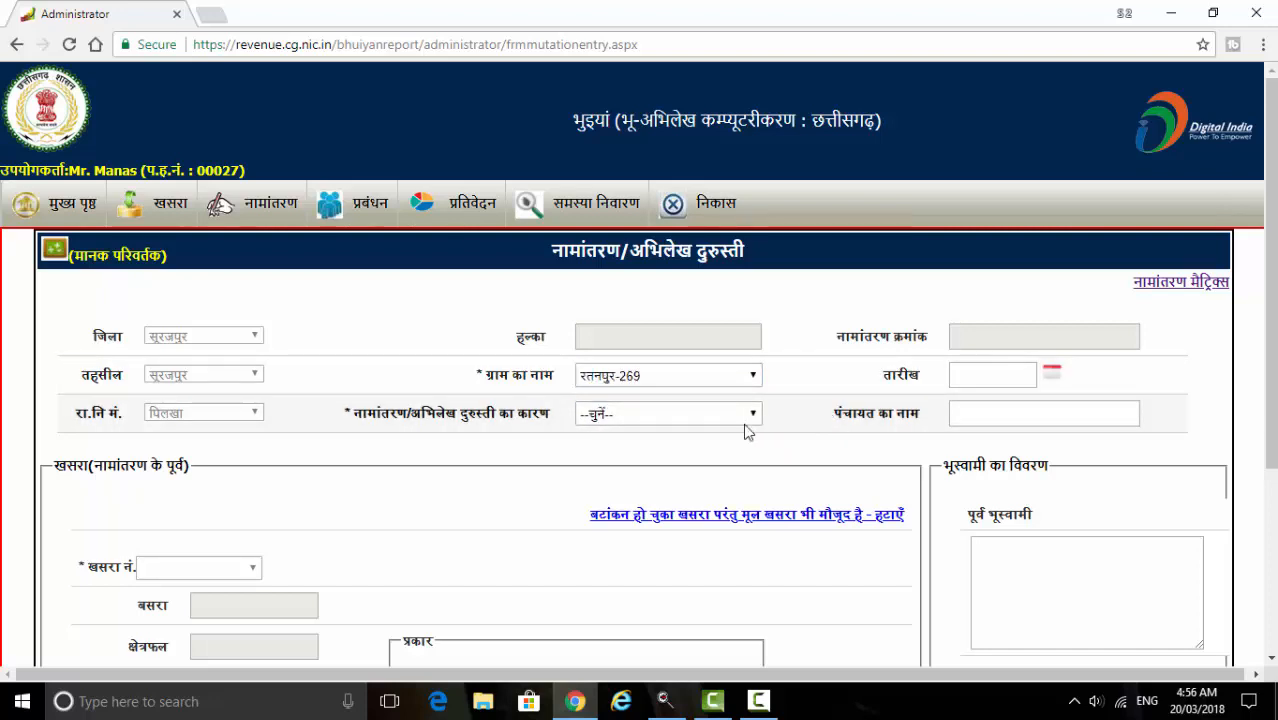
scroll(745, 430, down, 1)
click(628, 326)
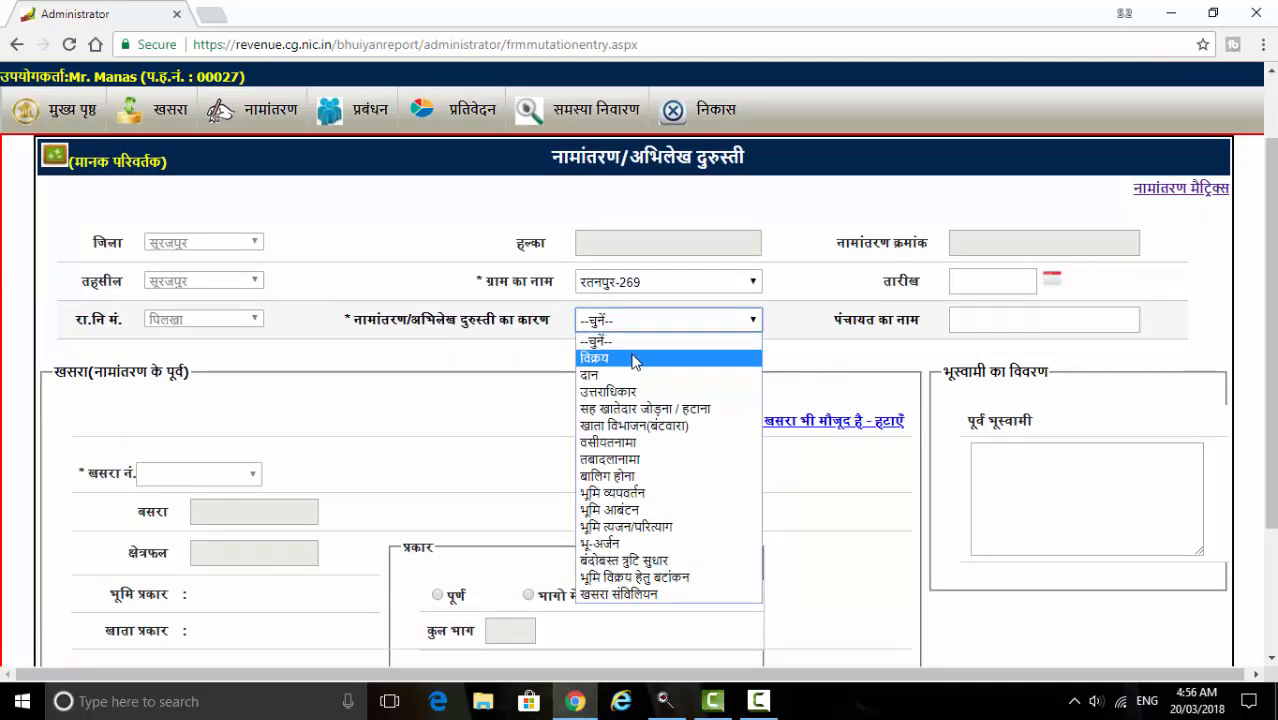
click(633, 358)
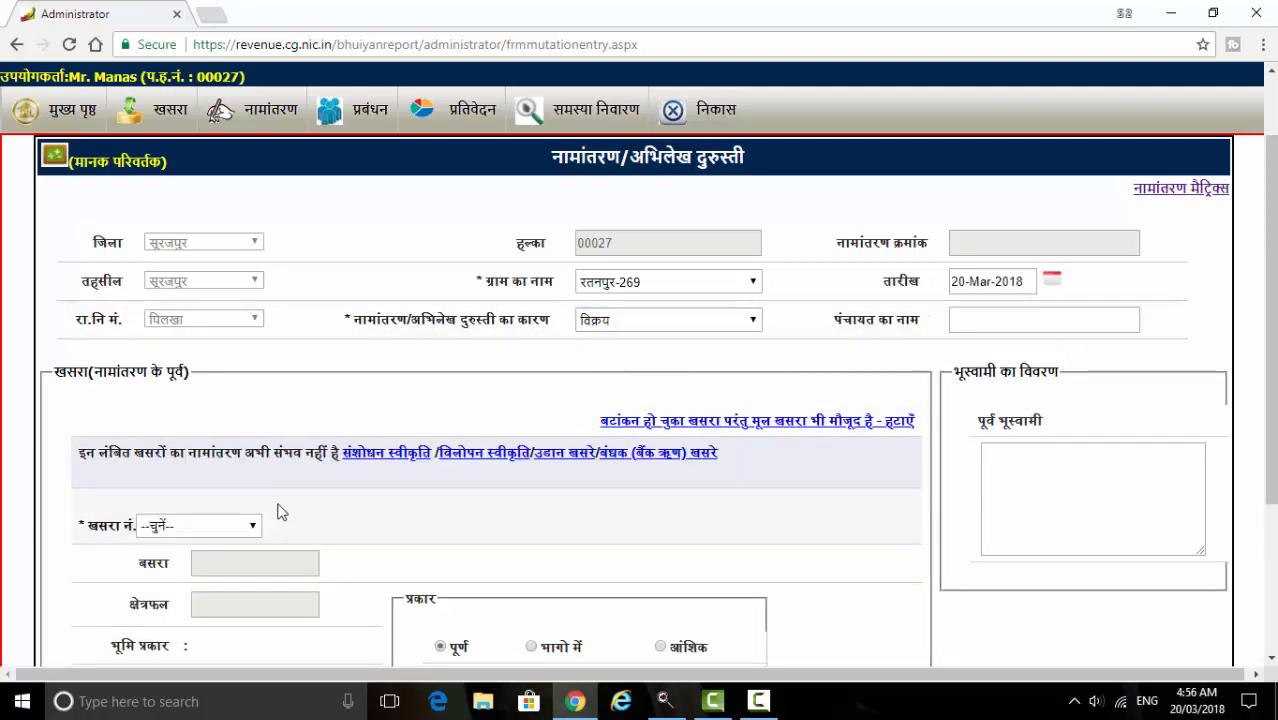
Select khasra number 663 as the plot for the mutation.
click(251, 526)
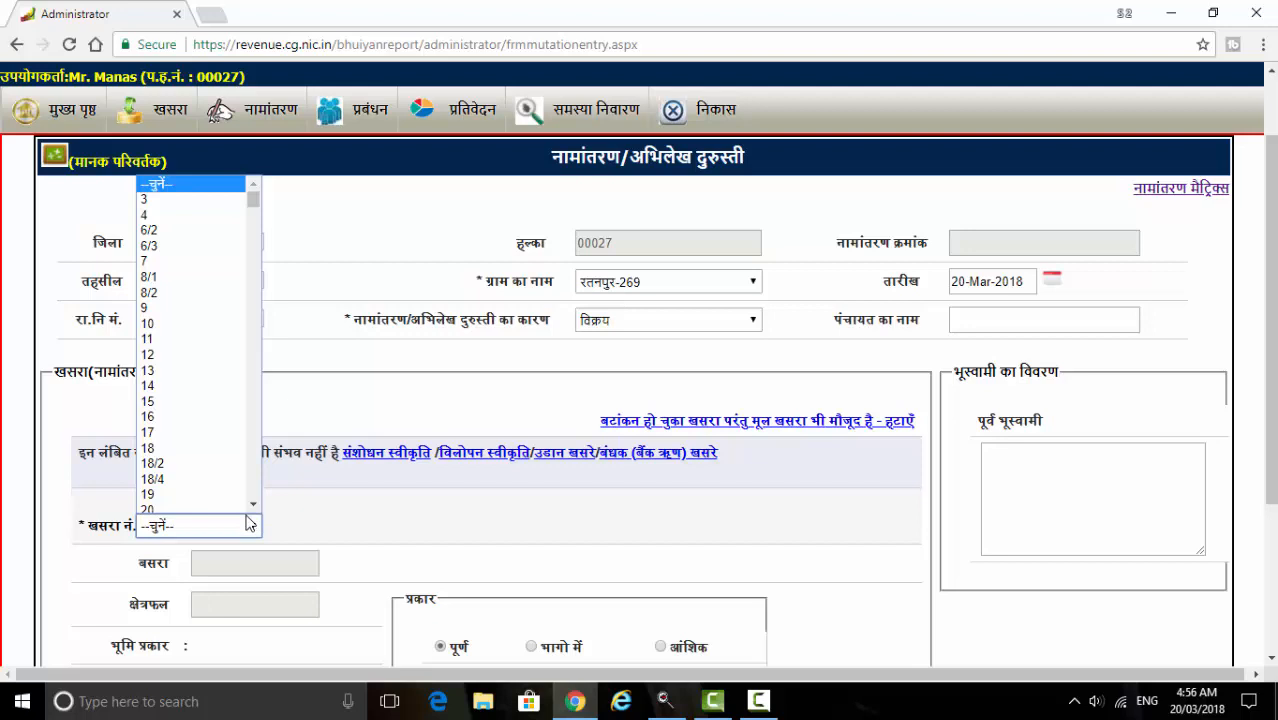
key(Down)
key(Down)
key(Down)
key(Down)
key(Down)
key(Down)
key(Down)
key(Down)
key(Down)
key(Down)
key(Down)
key(Down)
key(Down)
key(Down)
key(Down)
key(Down)
key(Down)
key(Down)
key(Down)
key(Down)
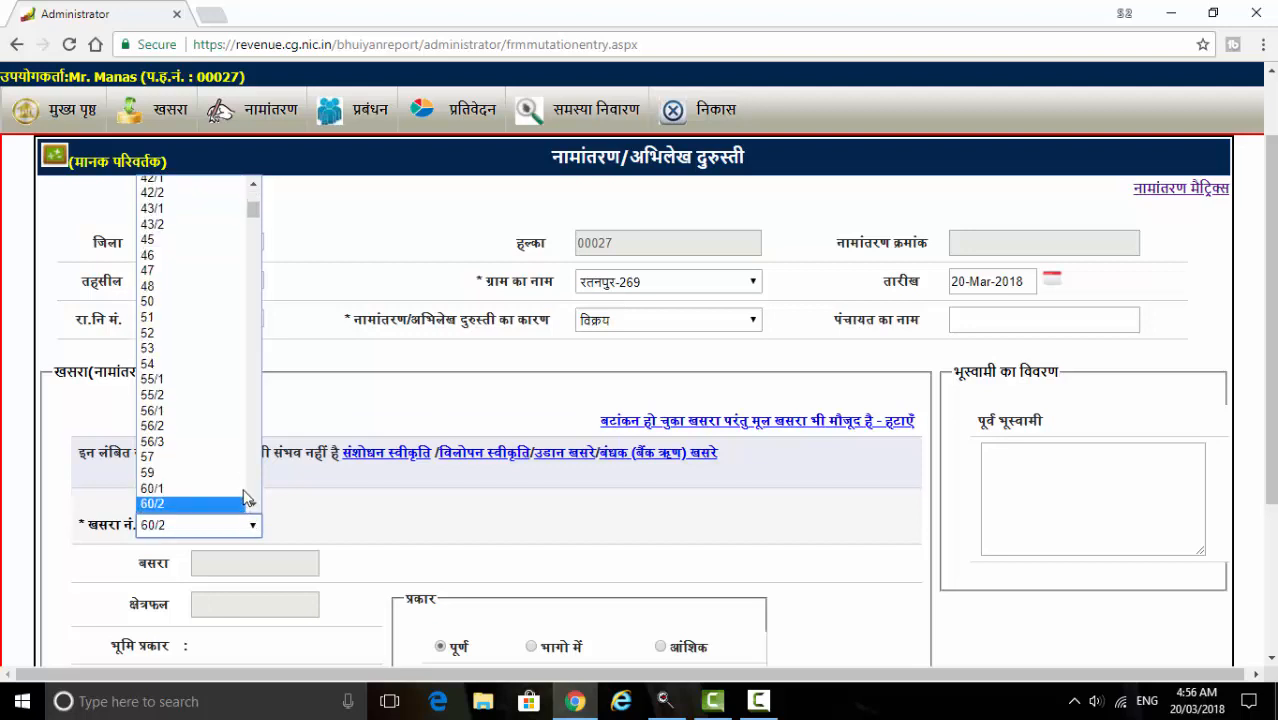
key(3)
key(Return)
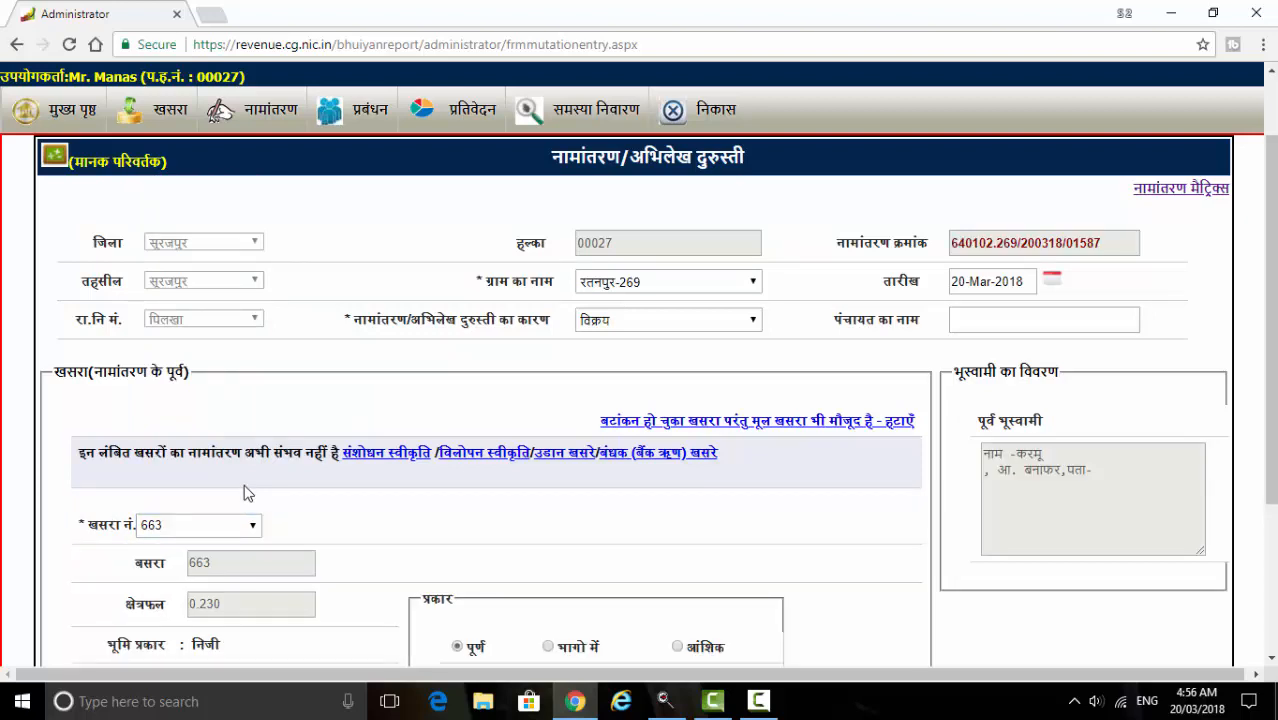
Set the mutation type to आंशिक with 2 total parts and generate the mutation detail rows.
scroll(245, 490, down, 2)
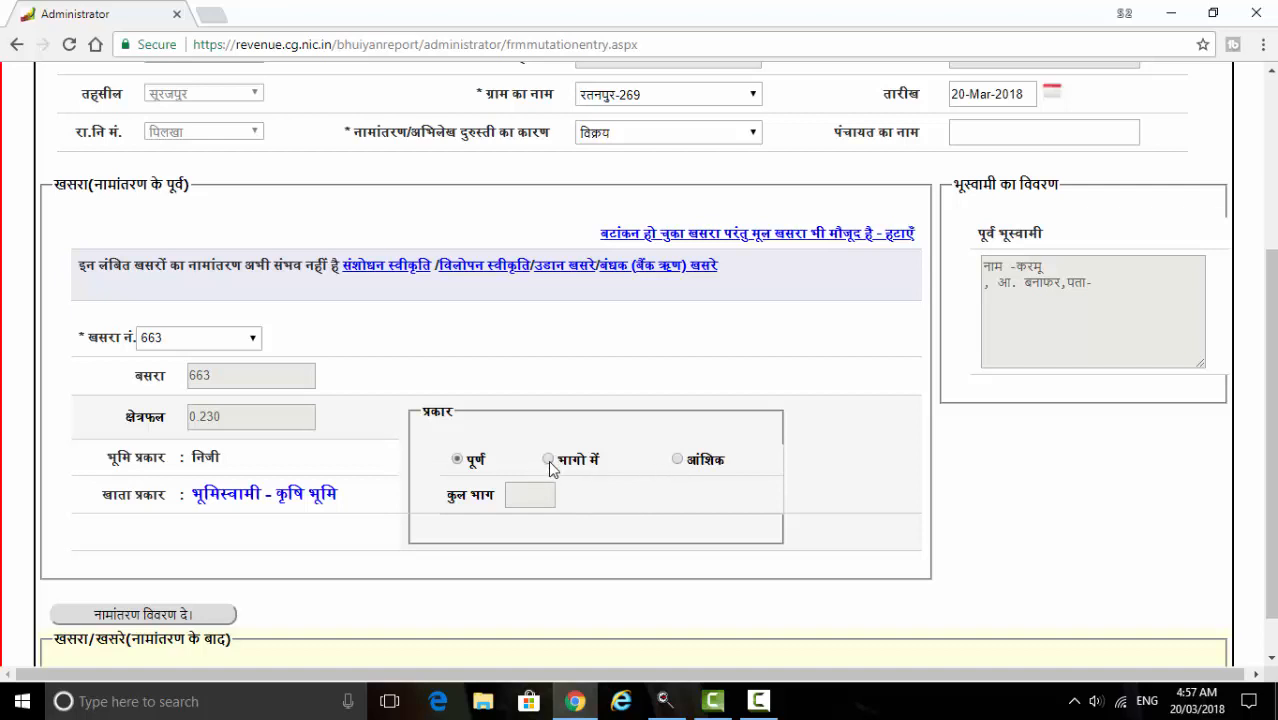
click(678, 460)
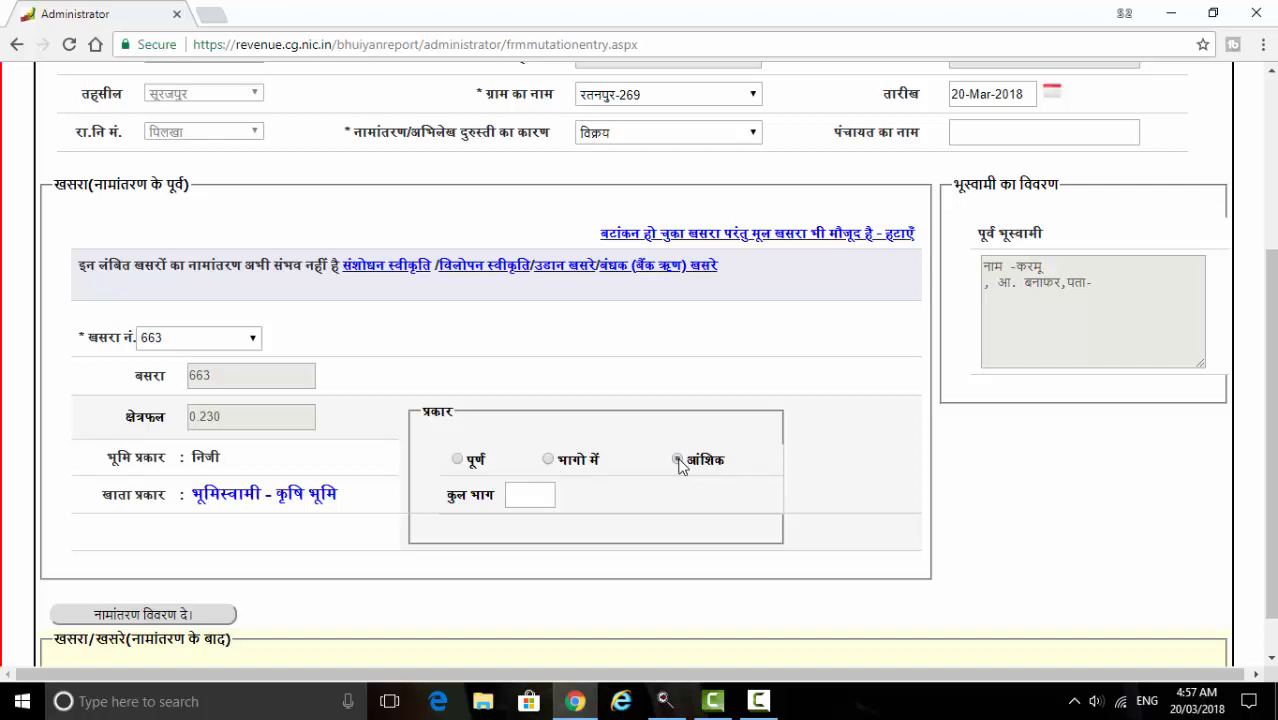
click(531, 496)
text(2)
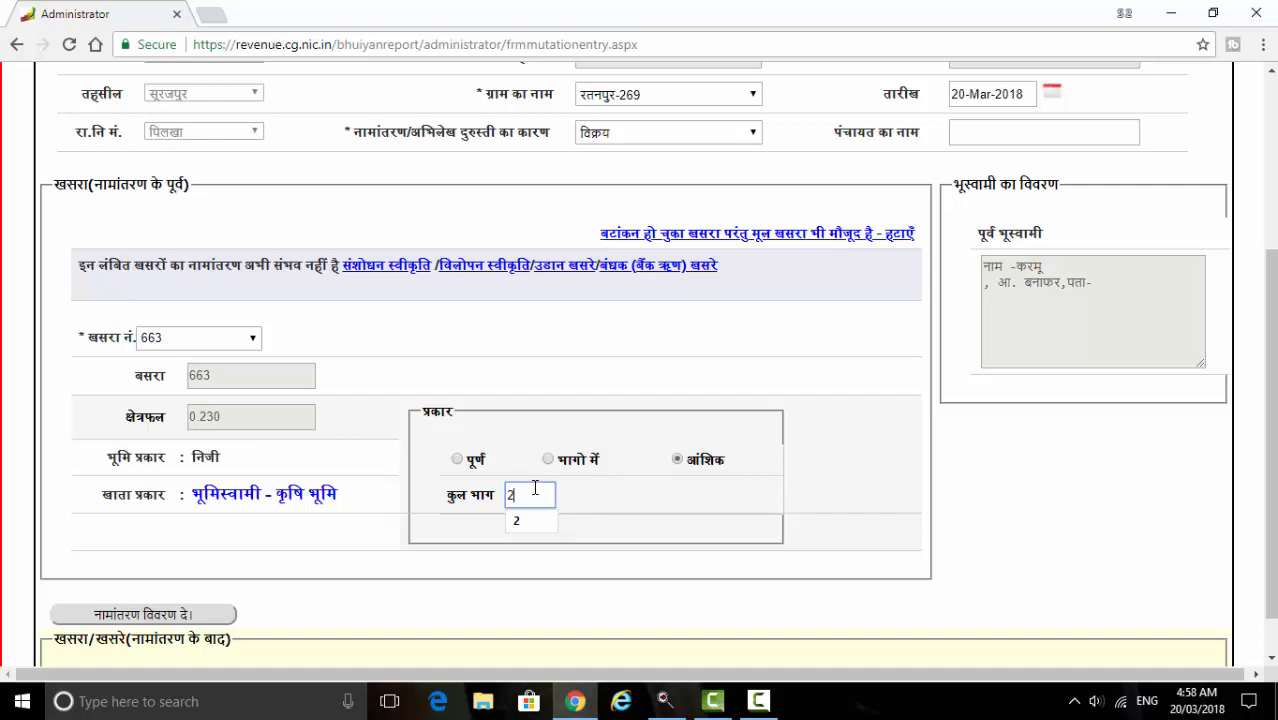
click(534, 520)
click(433, 548)
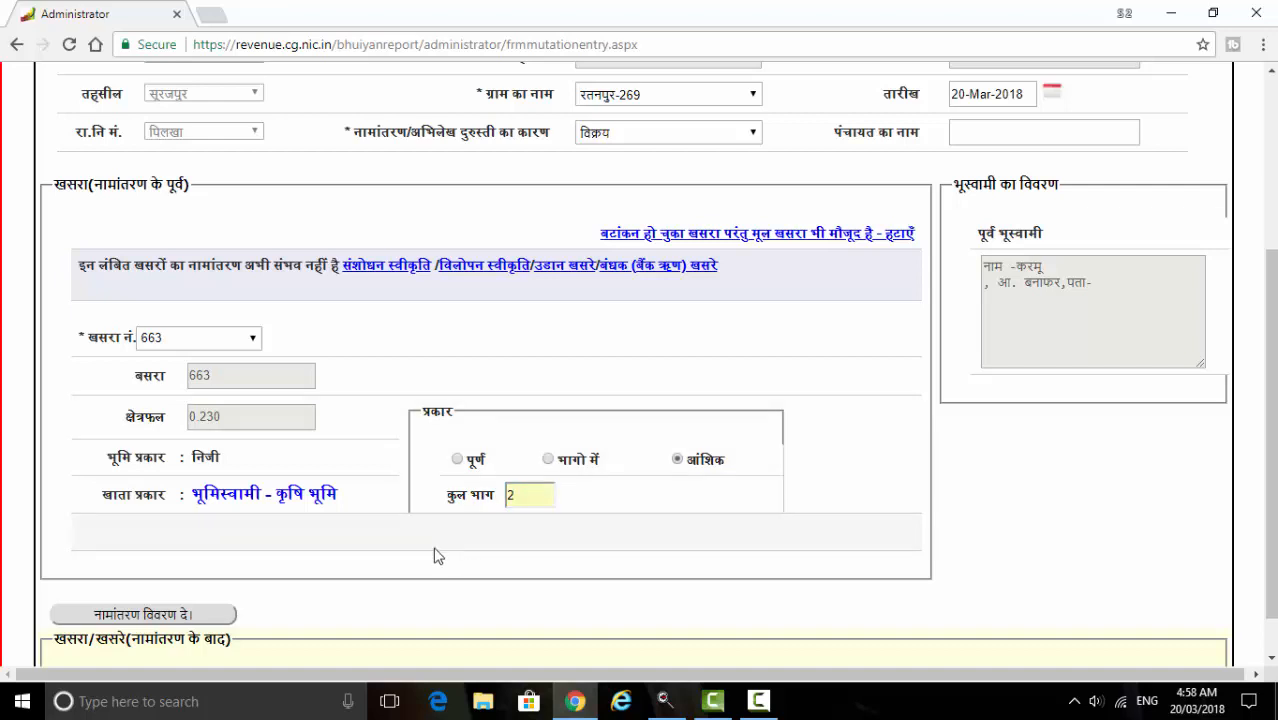
click(188, 618)
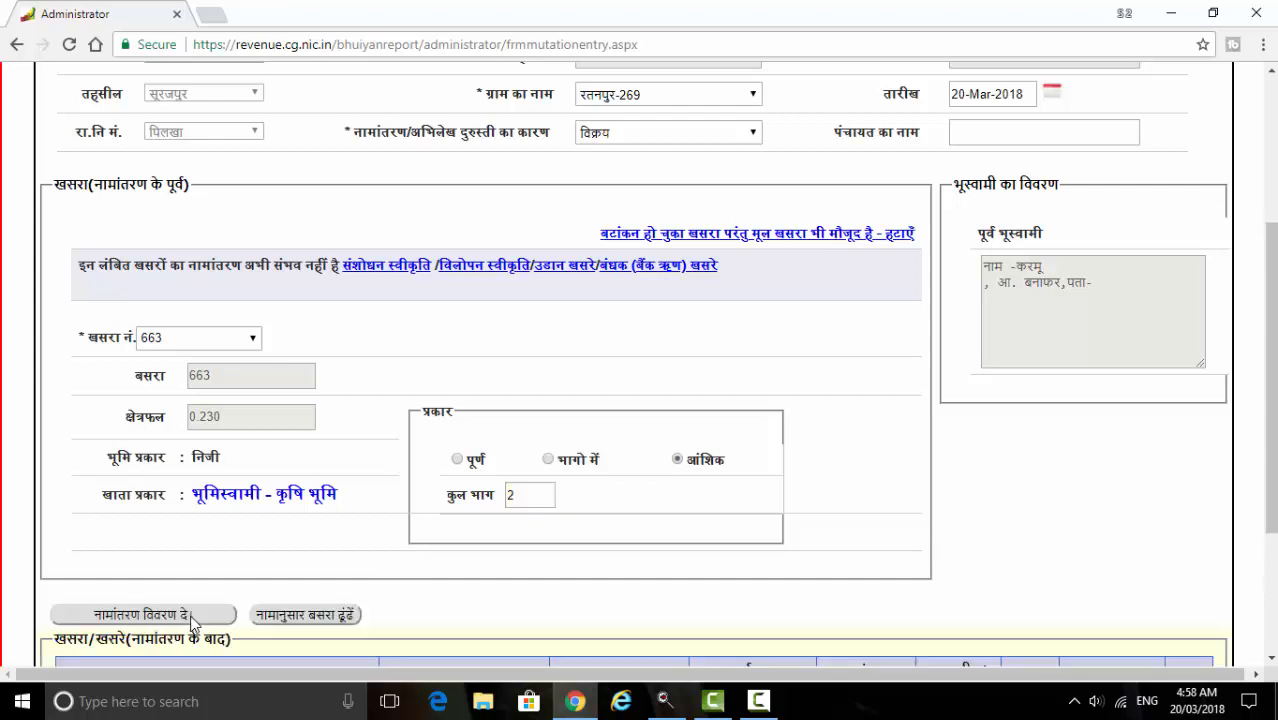
Enter 0.10 as the transferred area of the new khasra 663/2.
scroll(250, 607, down, 1)
scroll(250, 607, down, 2)
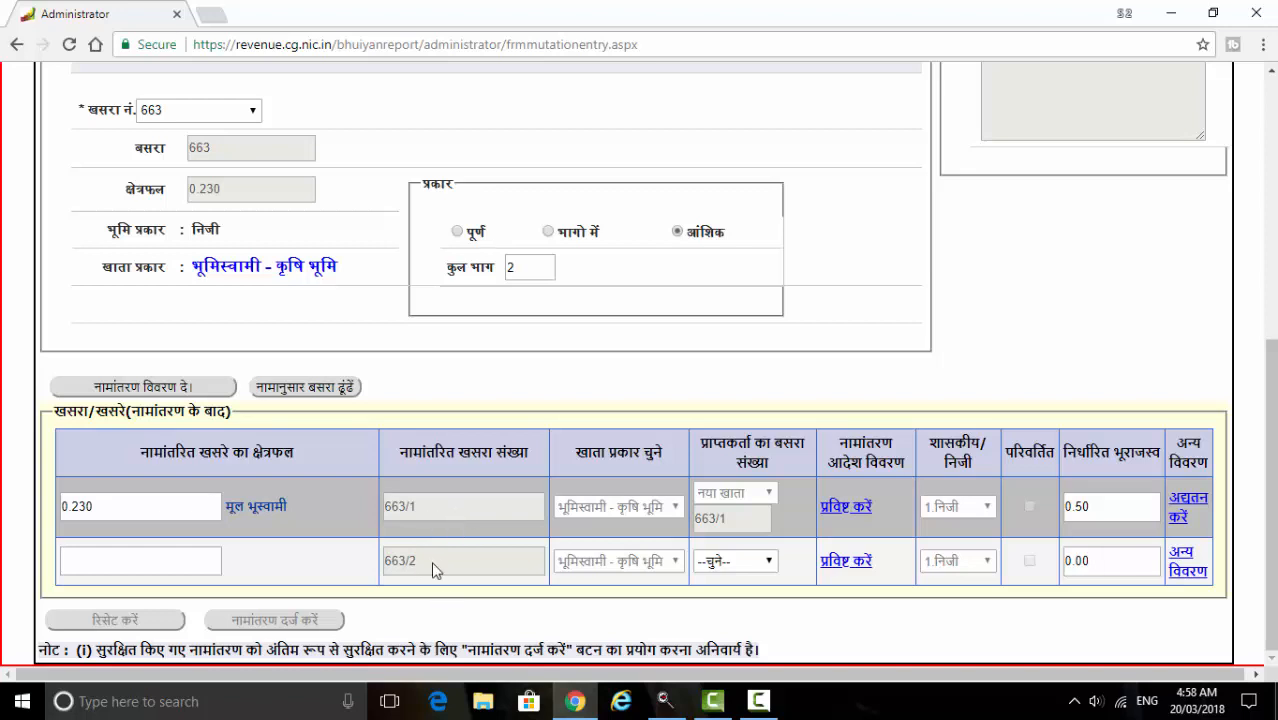
click(183, 559)
text(0)
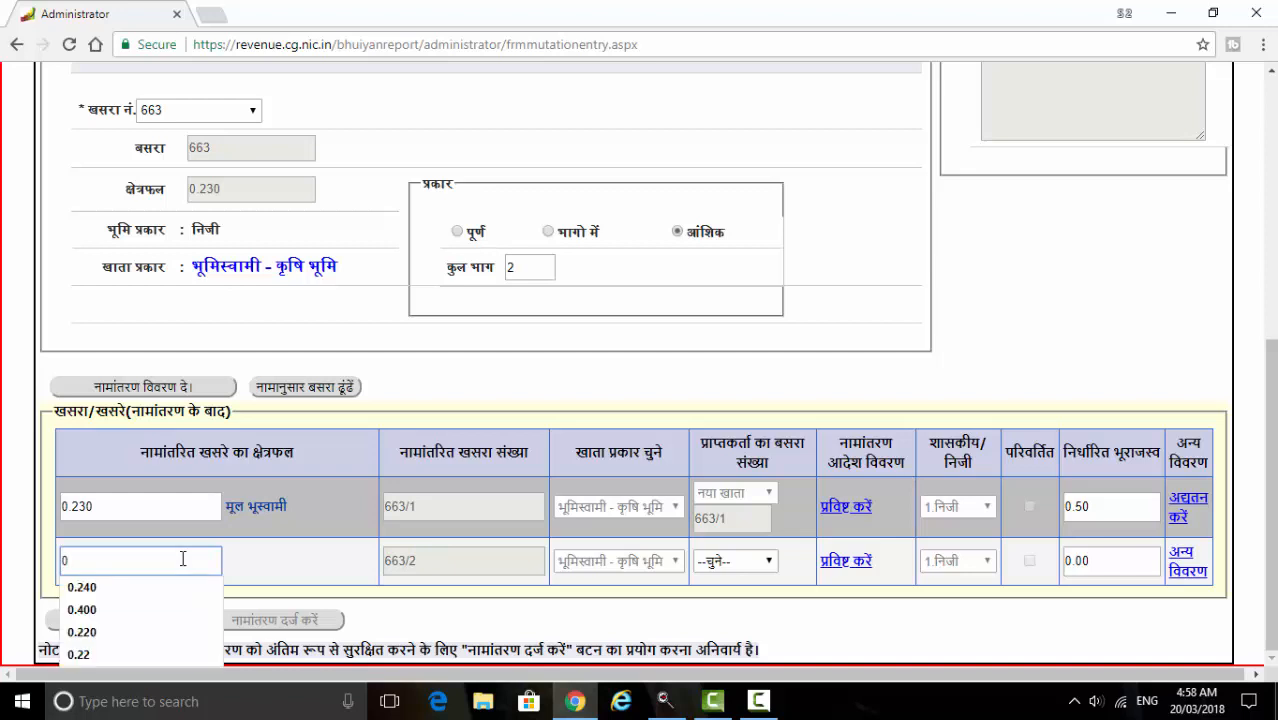
text(.10)
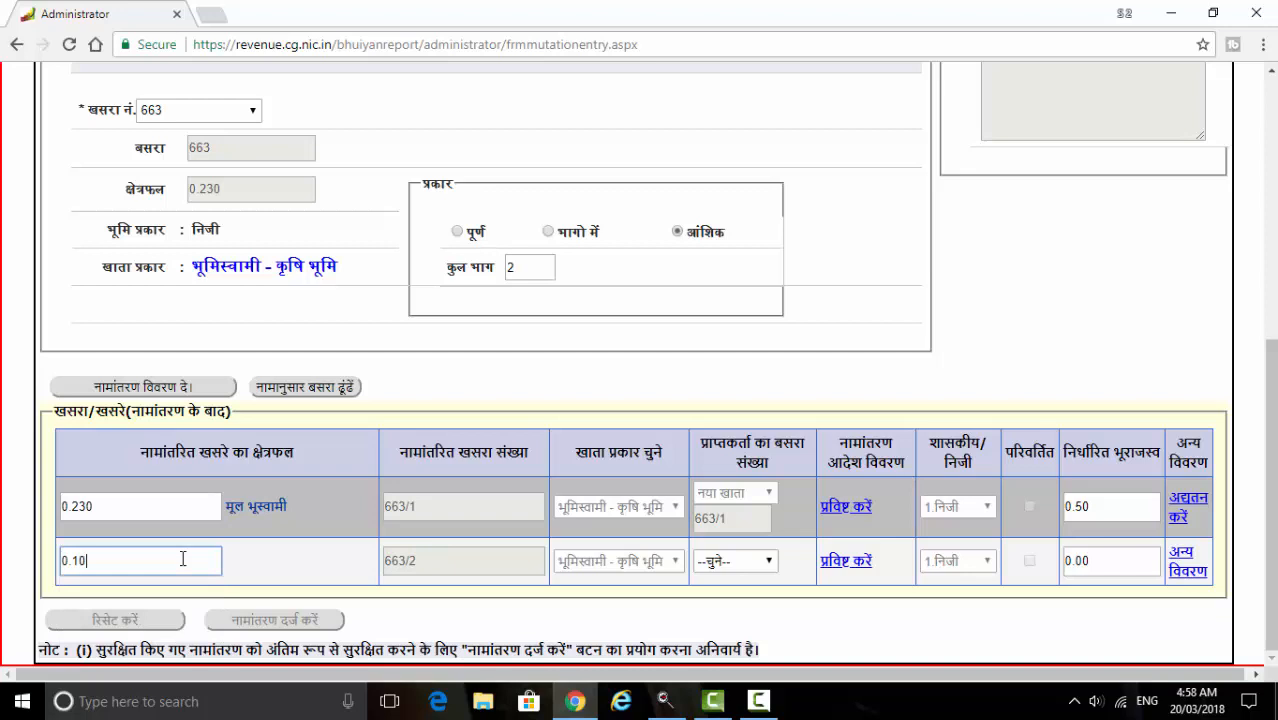
click(282, 556)
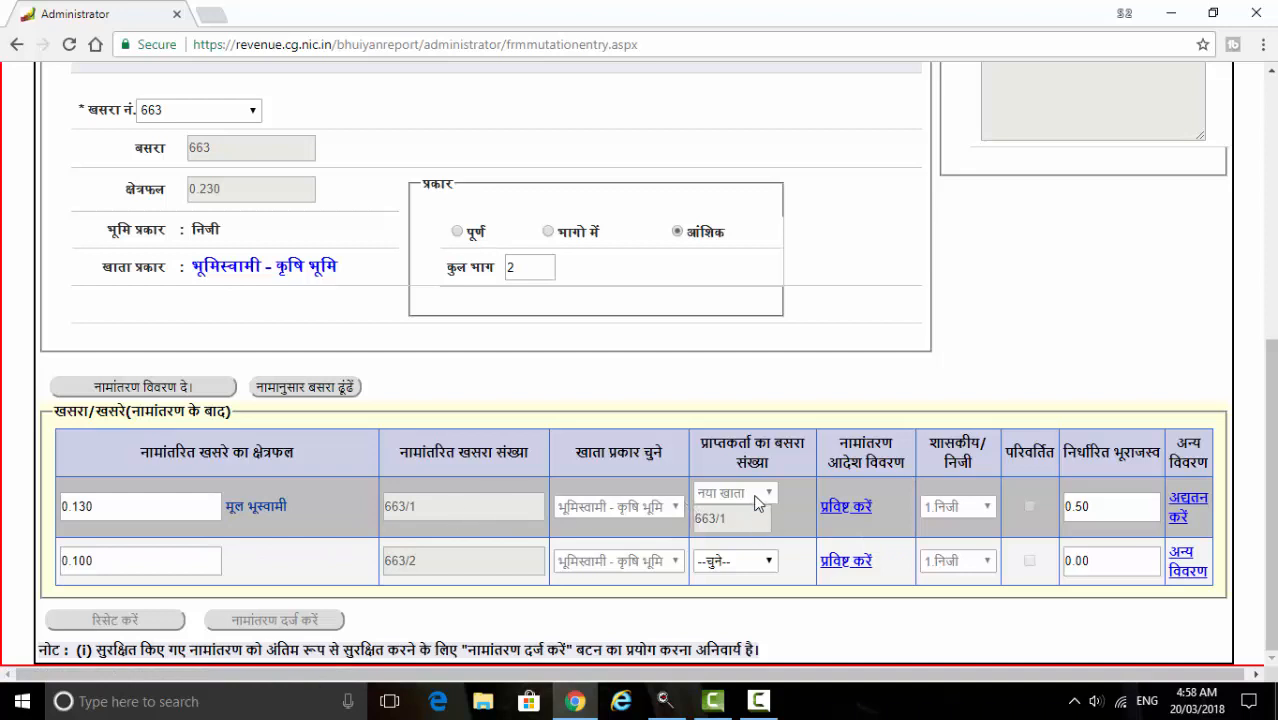
Open the mutation order details for khasra 663/1 and fill in the first suggested case number.
click(845, 507)
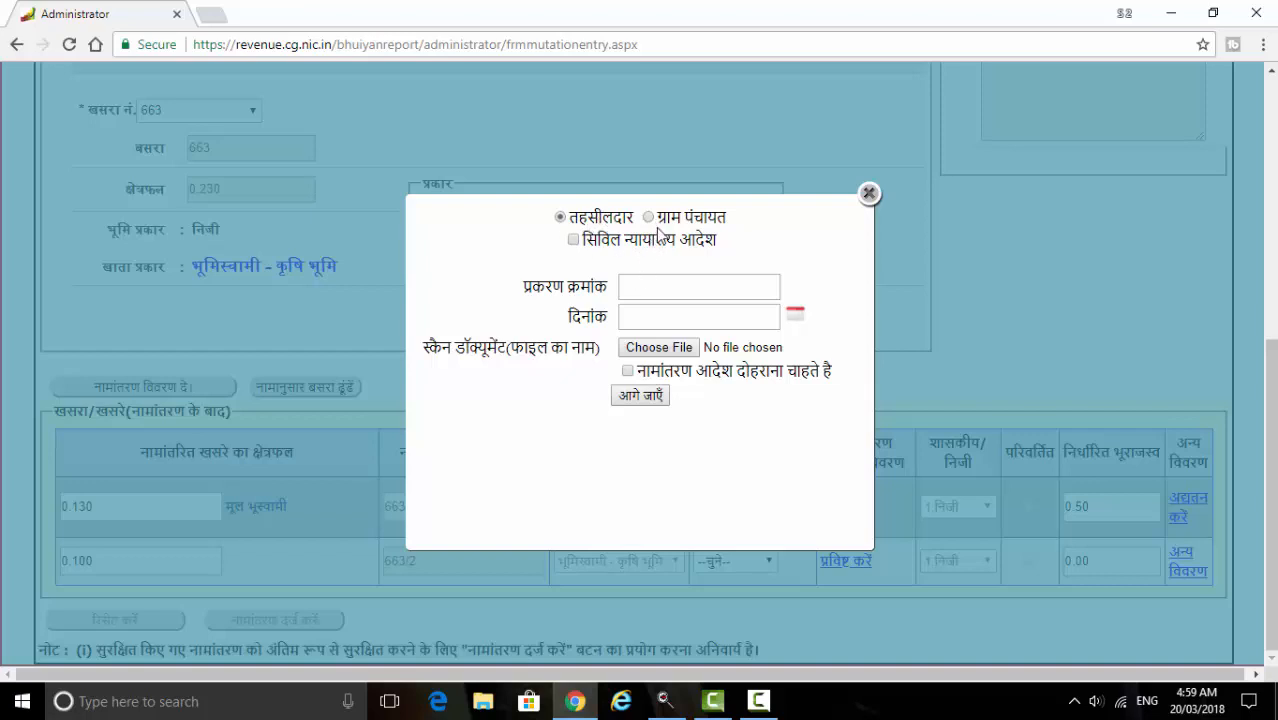
click(651, 290)
click(651, 290)
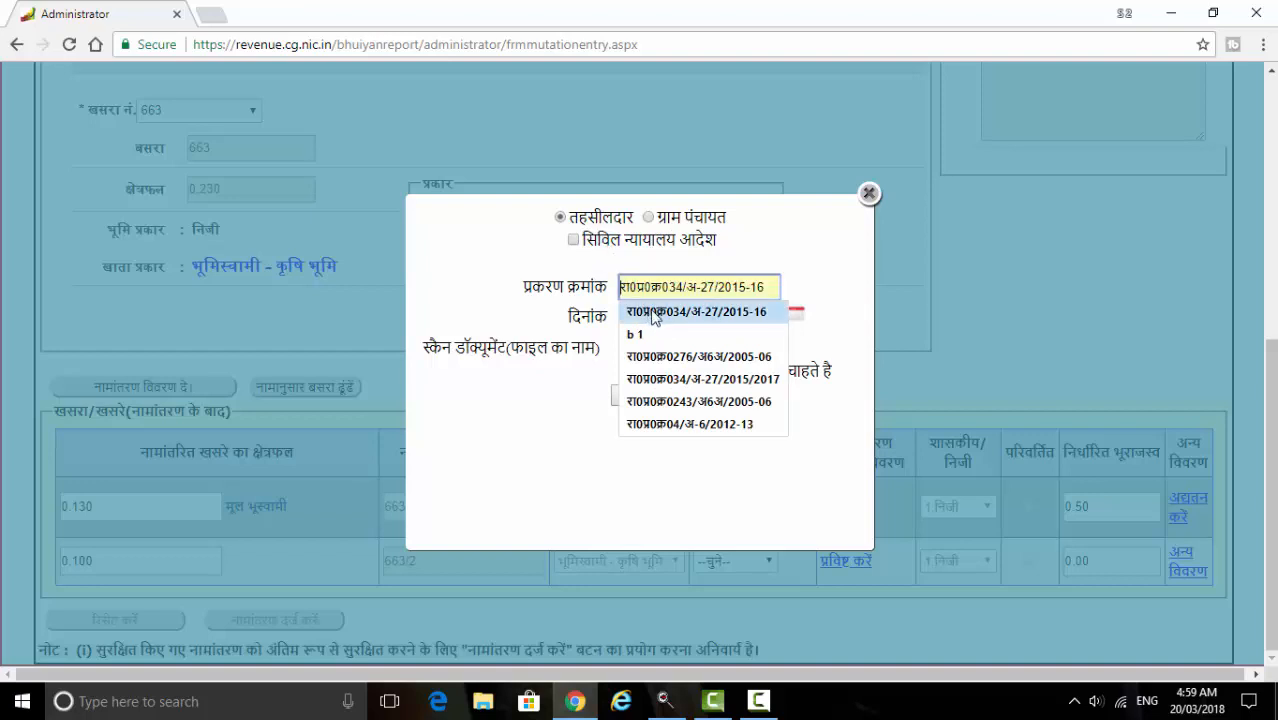
click(655, 314)
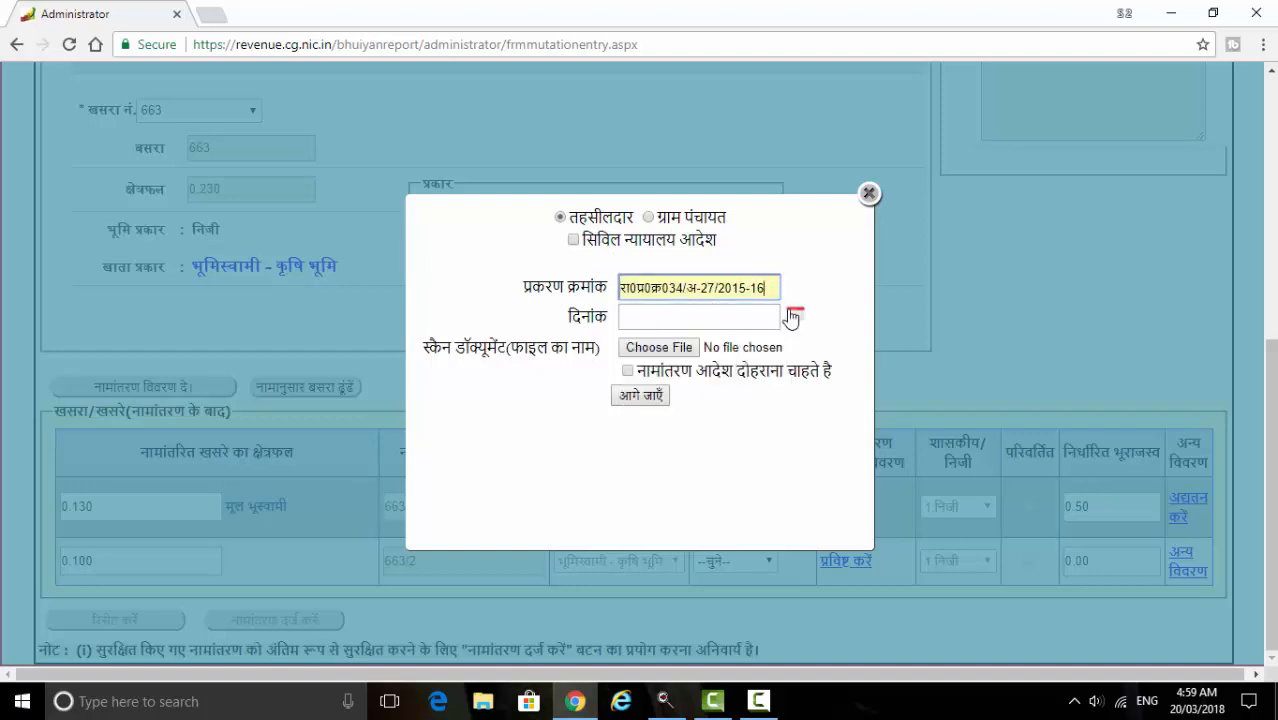
Date the mutation order 23-Jan-2018 and submit it with the option to repeat the order enabled.
click(792, 316)
click(630, 342)
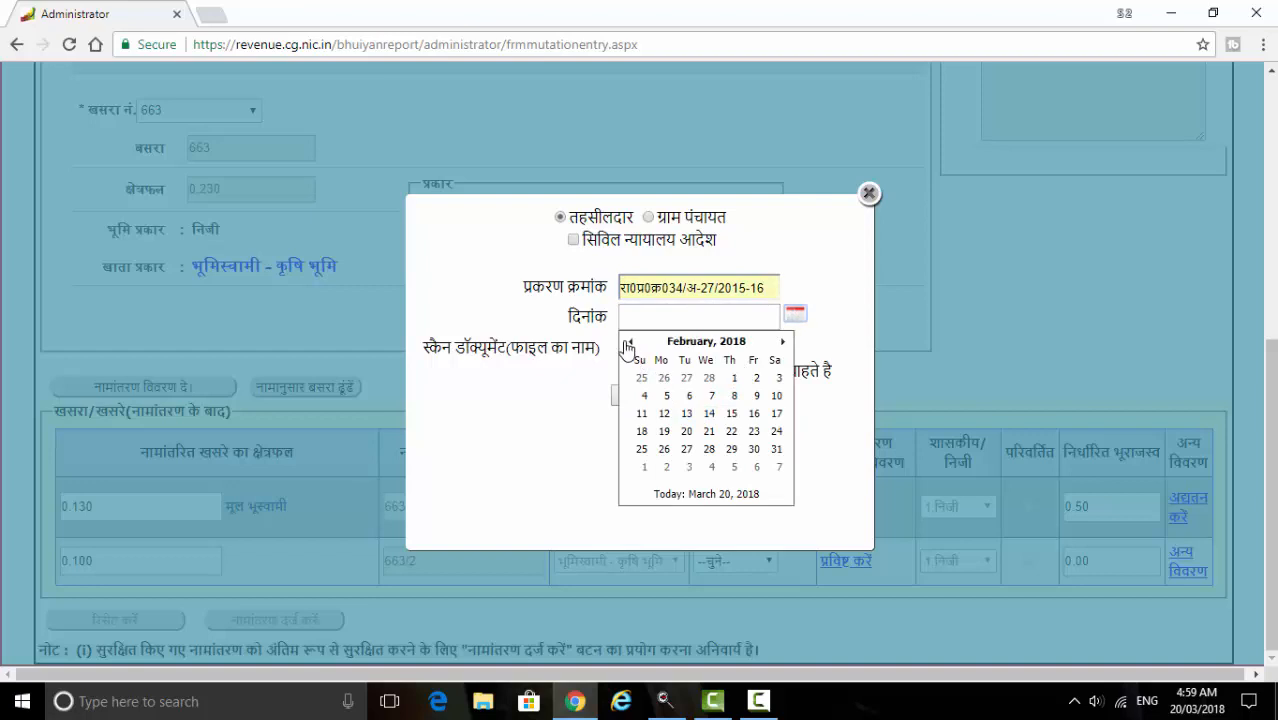
click(628, 343)
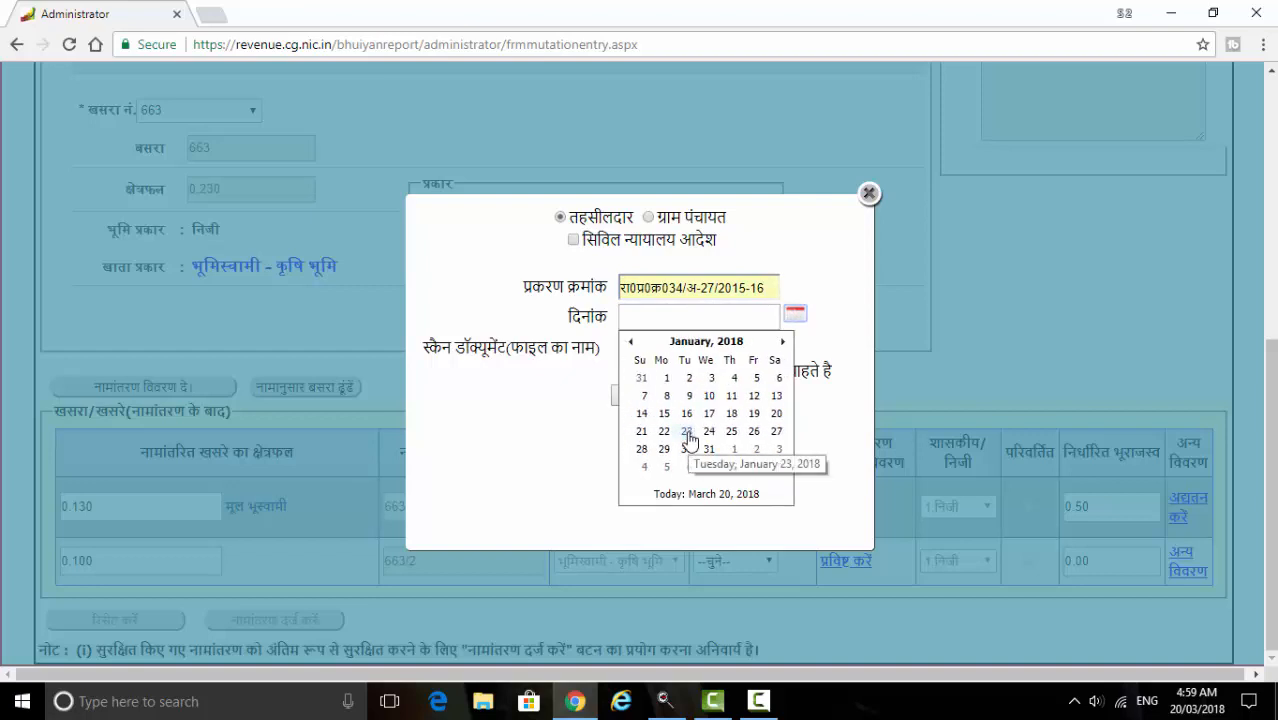
click(688, 434)
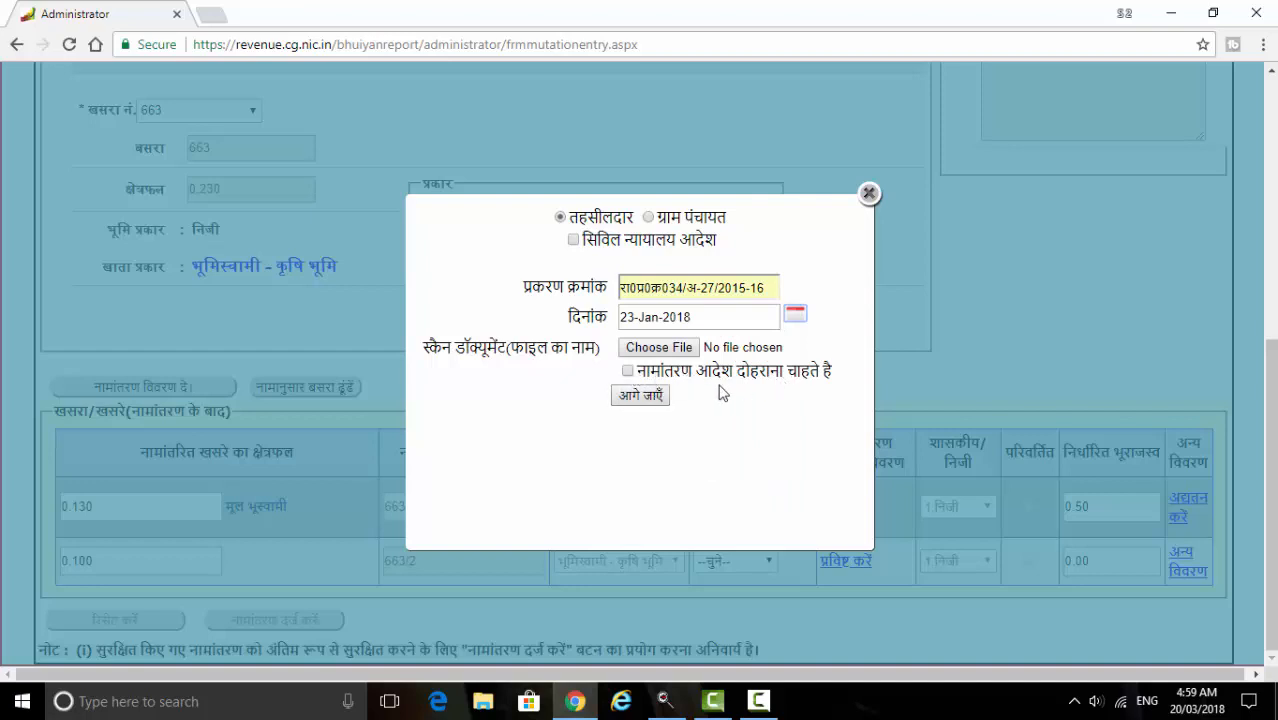
click(628, 371)
click(642, 403)
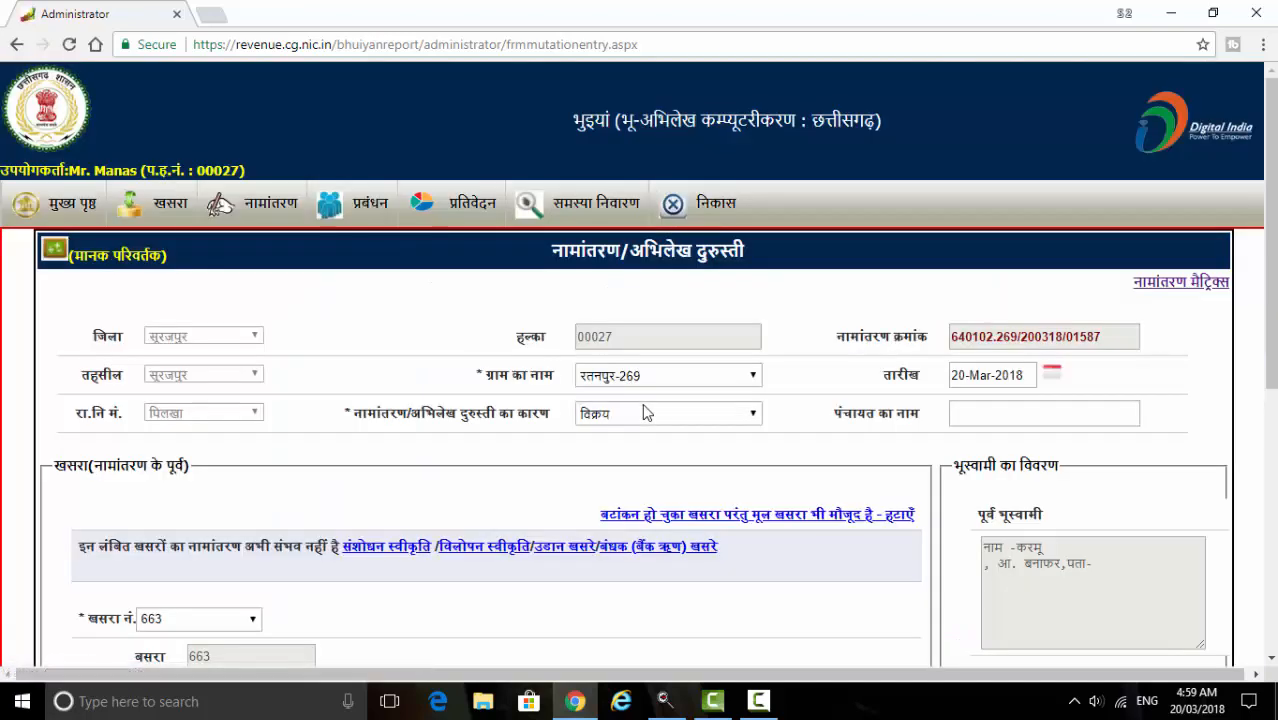
Open the landowner details update for khasra 663/1 and return to the main mutation page.
scroll(714, 477, down, 3)
scroll(714, 477, down, 2)
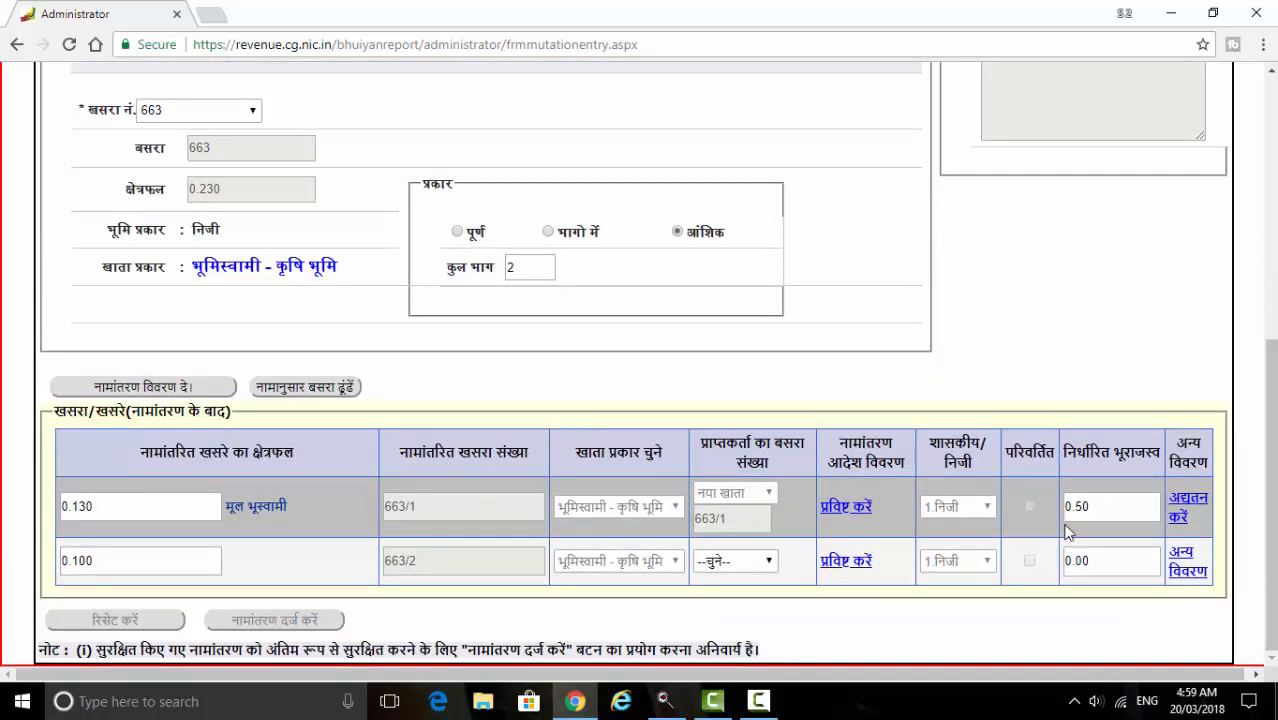
click(1176, 505)
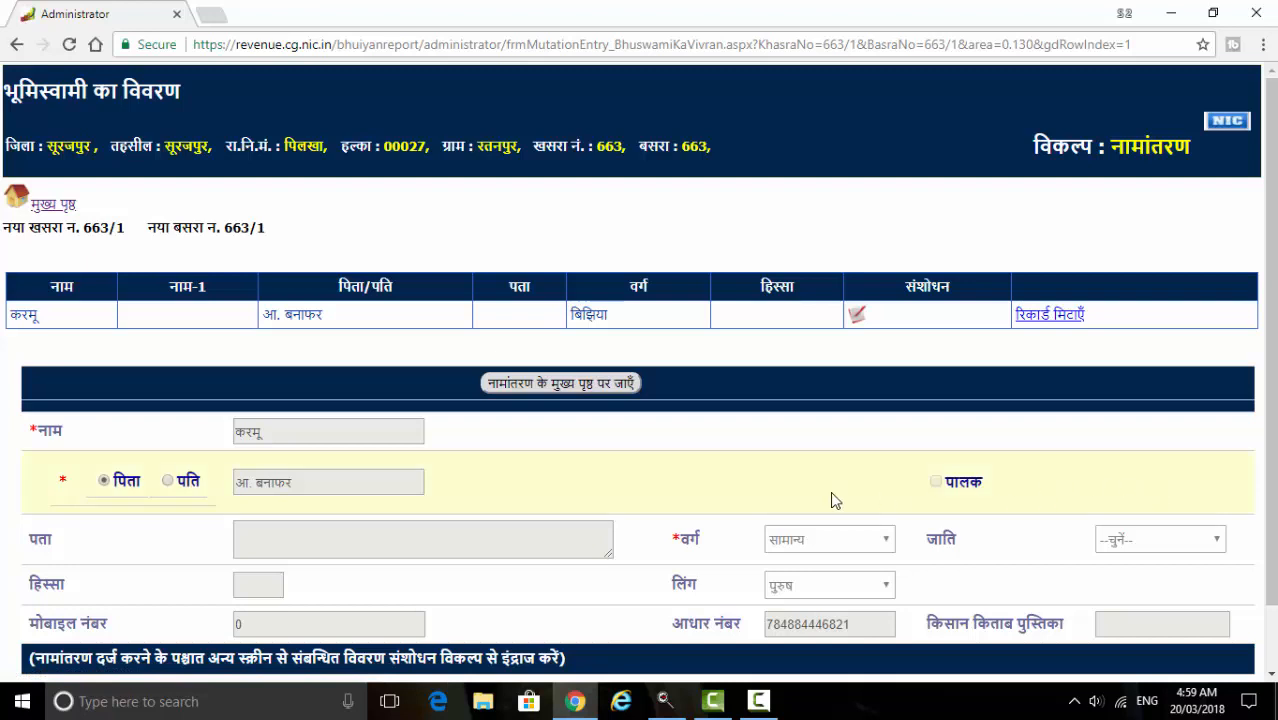
scroll(462, 441, down, 2)
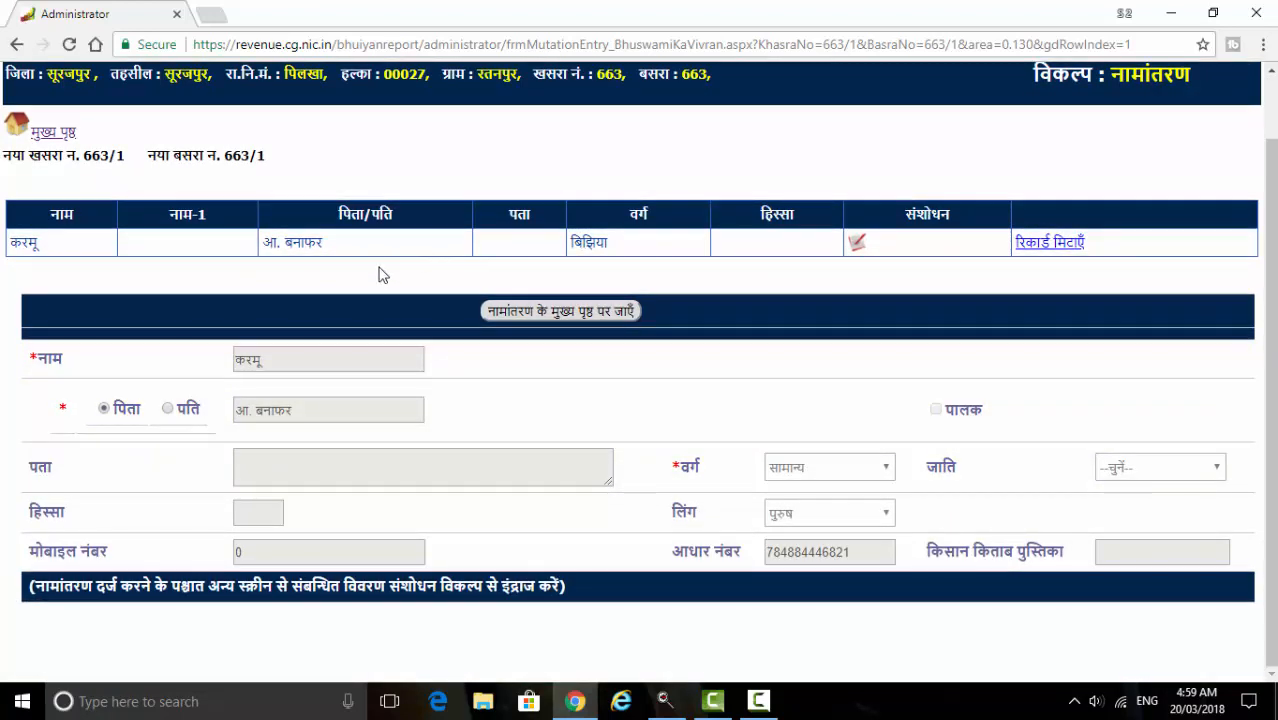
click(555, 315)
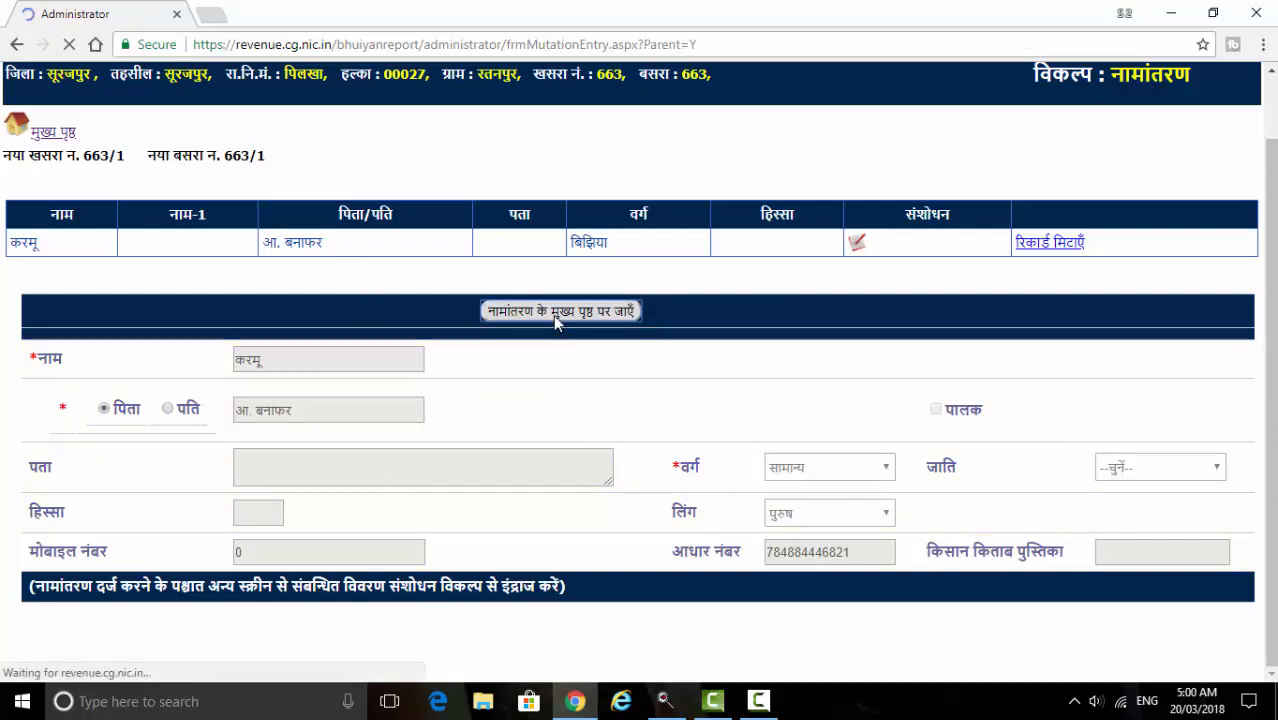
Set the recipient's basra number for khasra 663/2 to नया खाता.
scroll(1272, 441, down, 6)
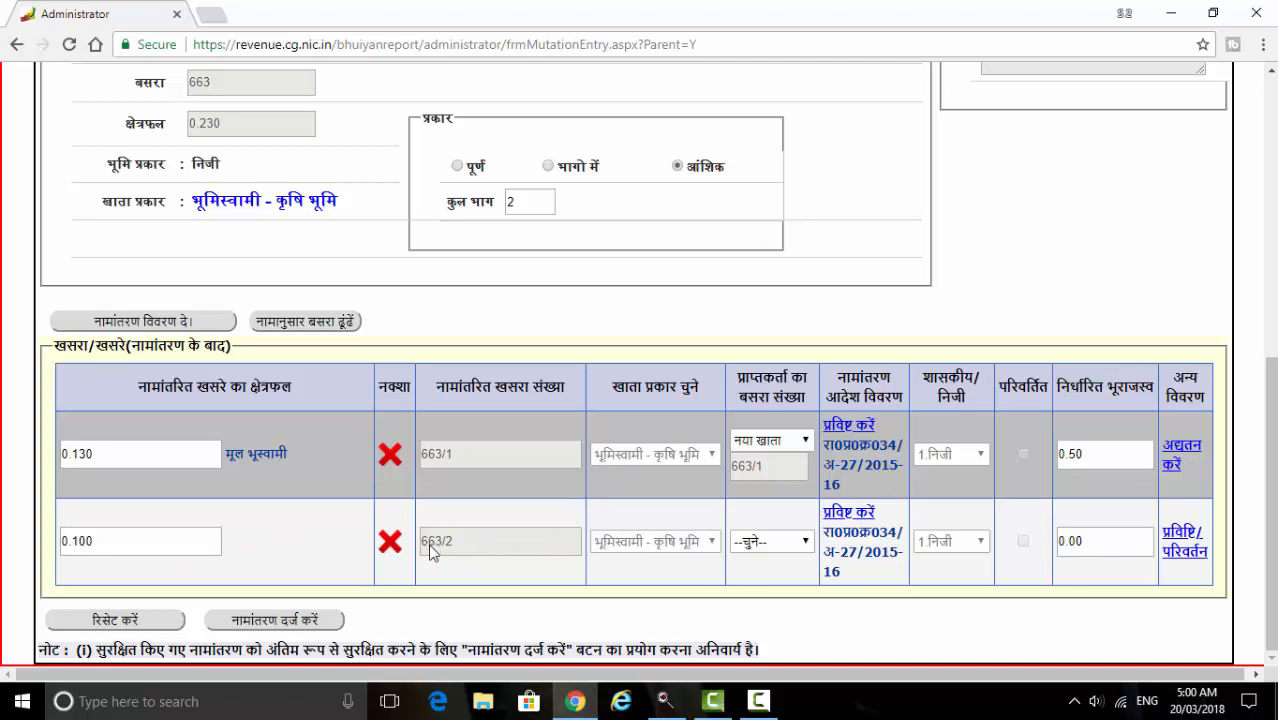
click(765, 550)
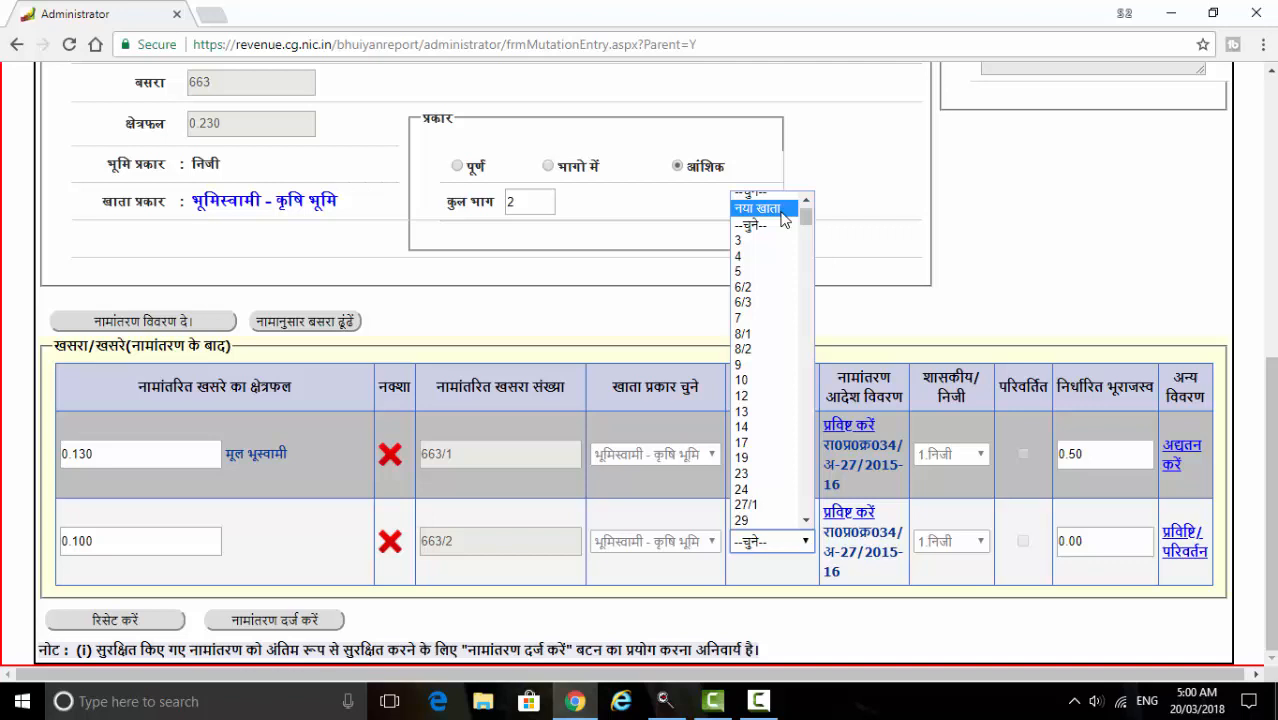
click(781, 210)
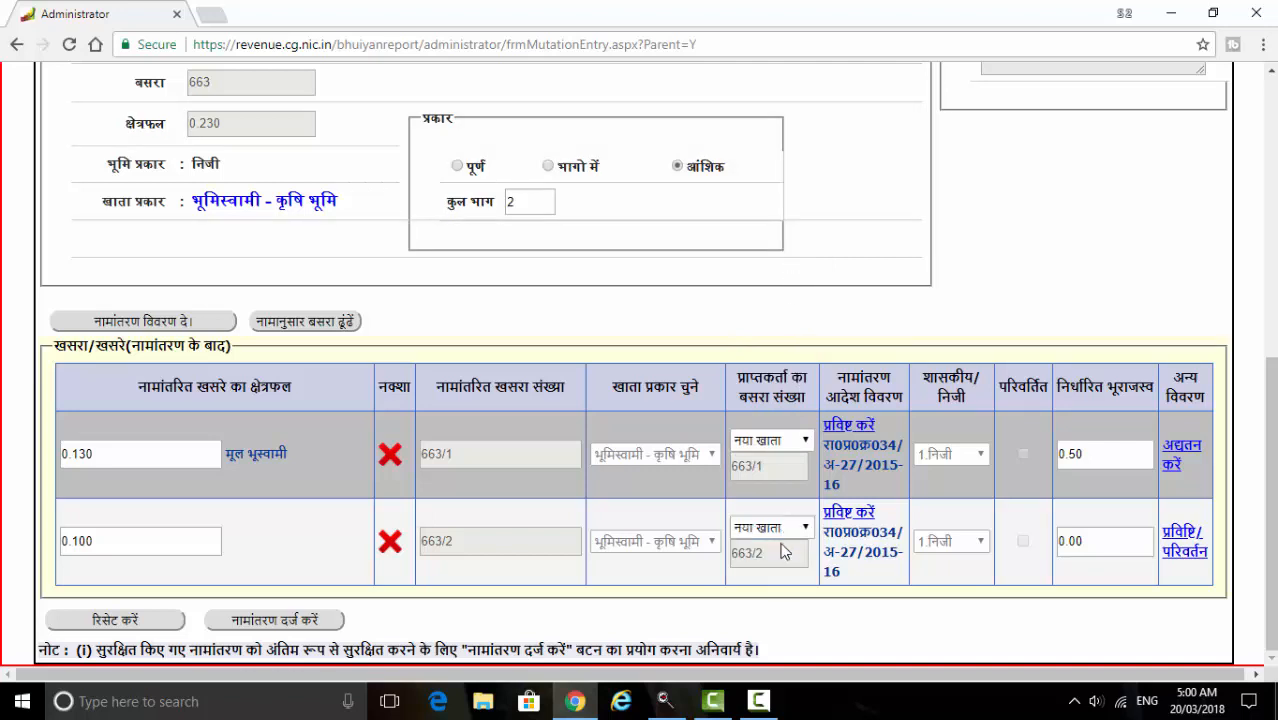
Try basra number 5 as the recipient's for khasra 663/2 and switch it back to नया खाता.
click(793, 535)
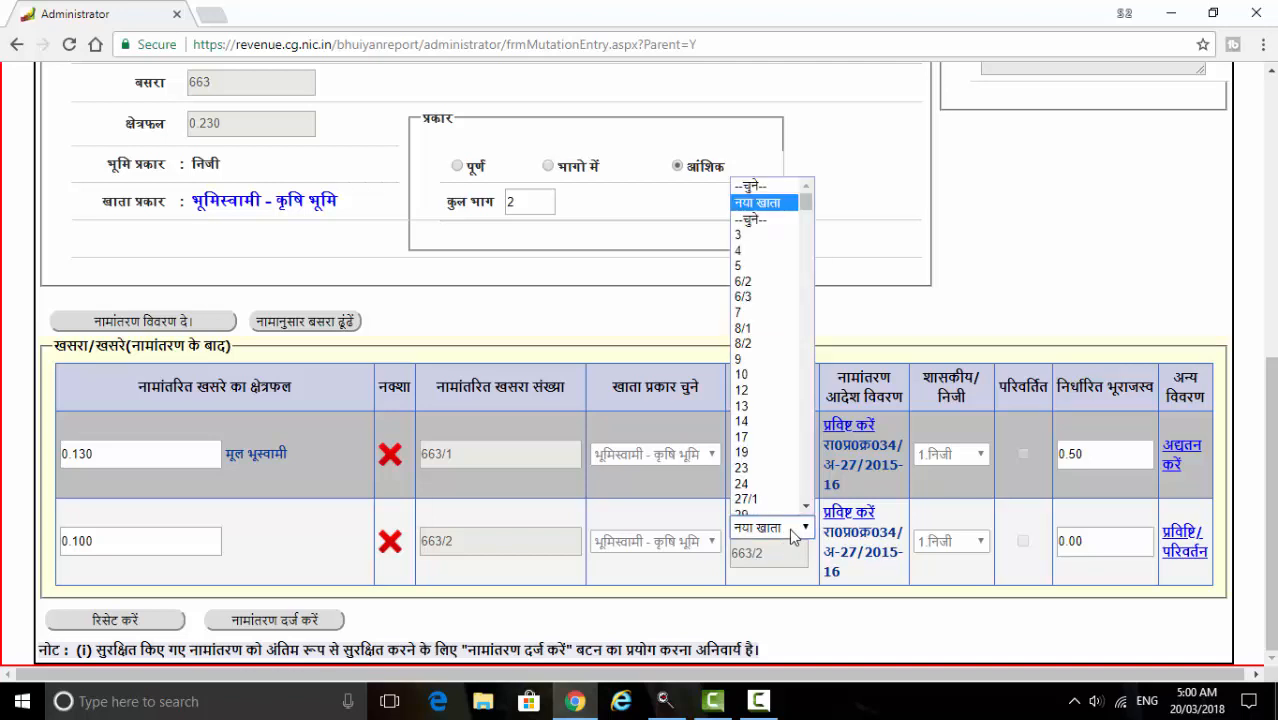
click(783, 258)
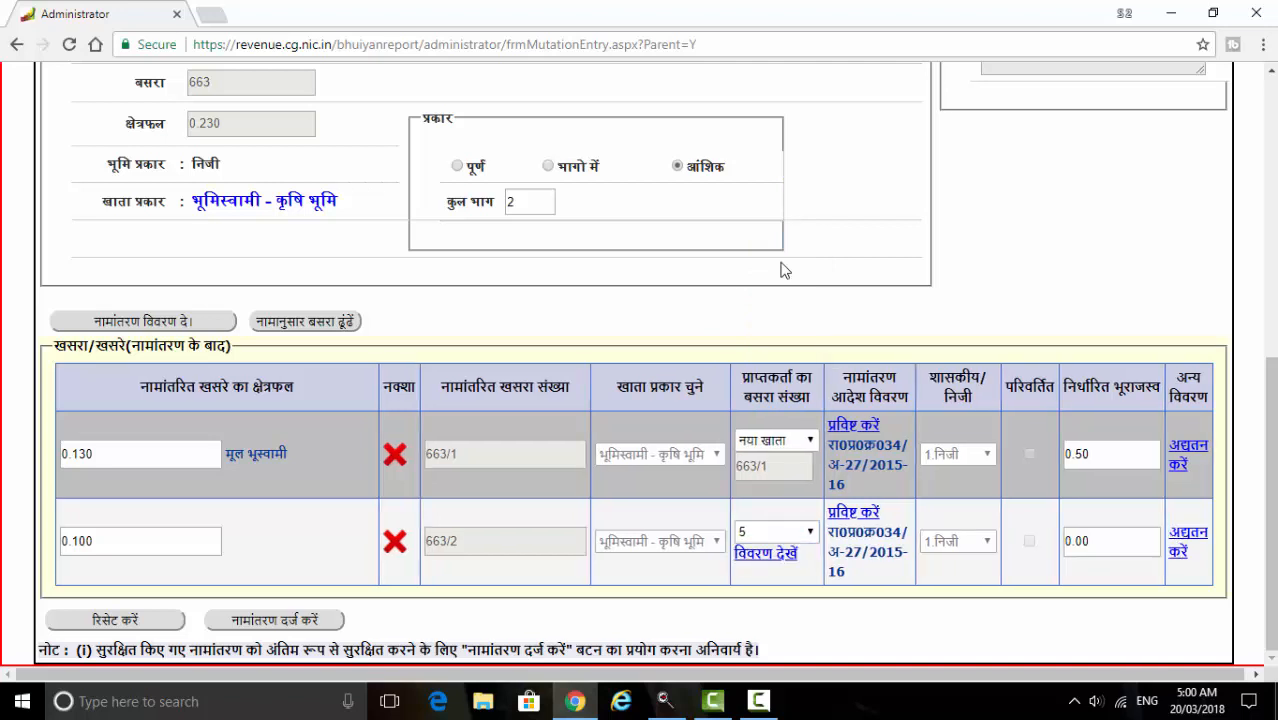
click(810, 533)
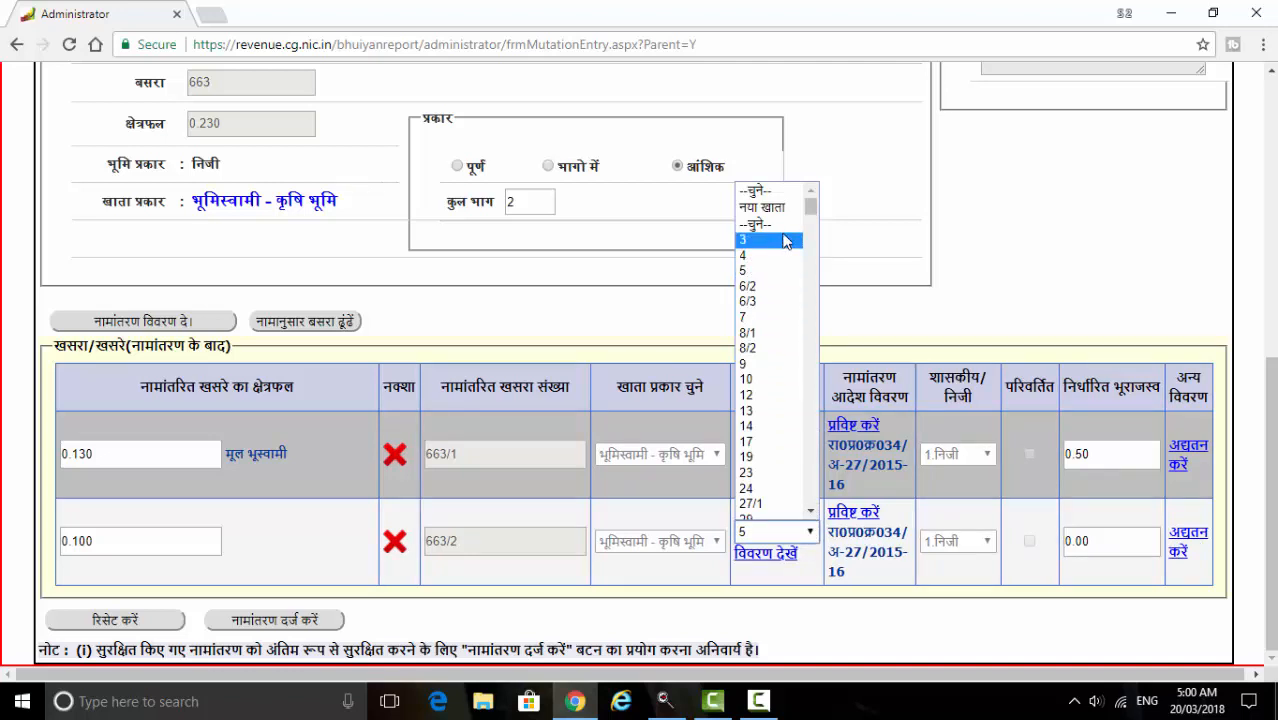
click(762, 207)
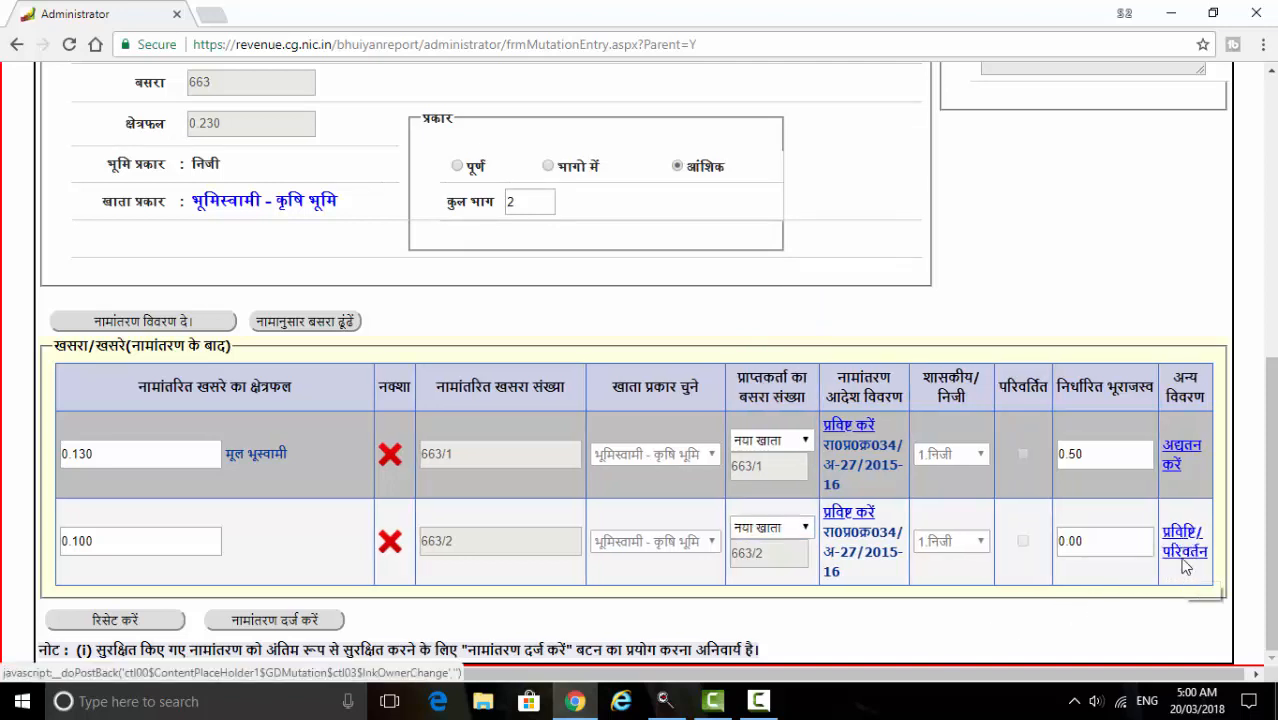
Examine the blank landowner entry form for khasra 663/2 and return to the main mutation page.
click(1183, 558)
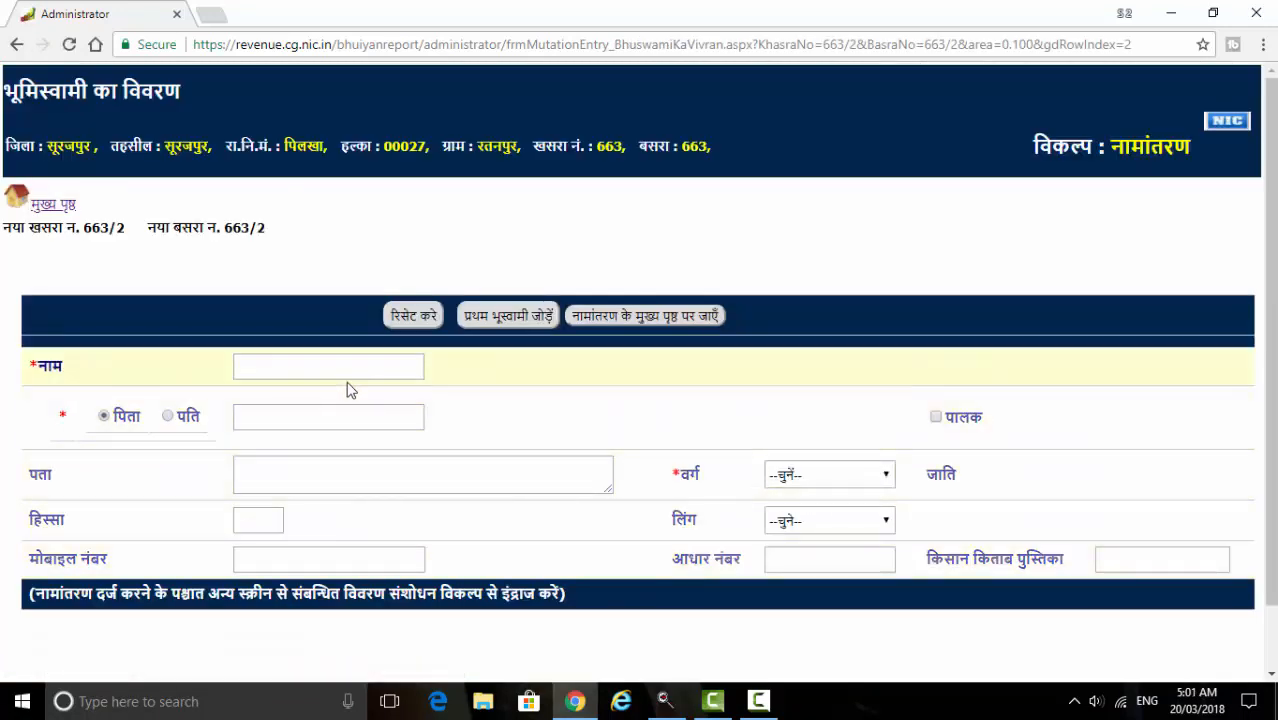
scroll(340, 385, down, 1)
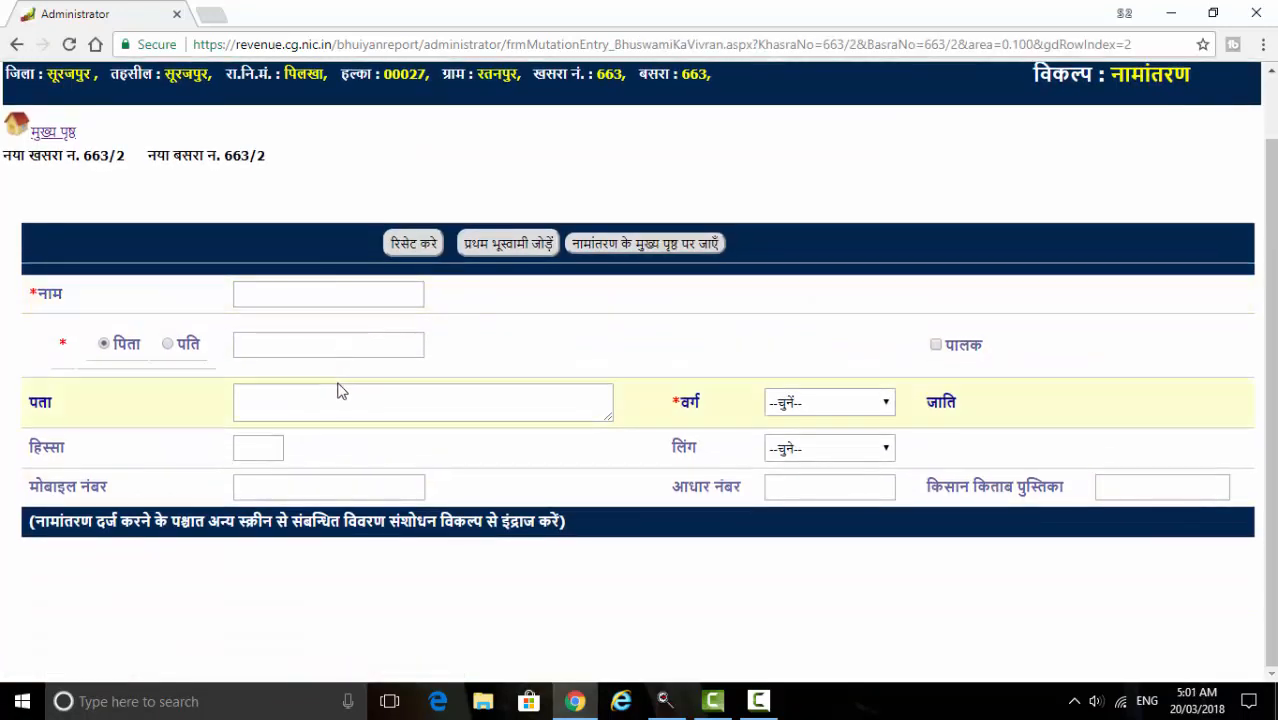
click(328, 296)
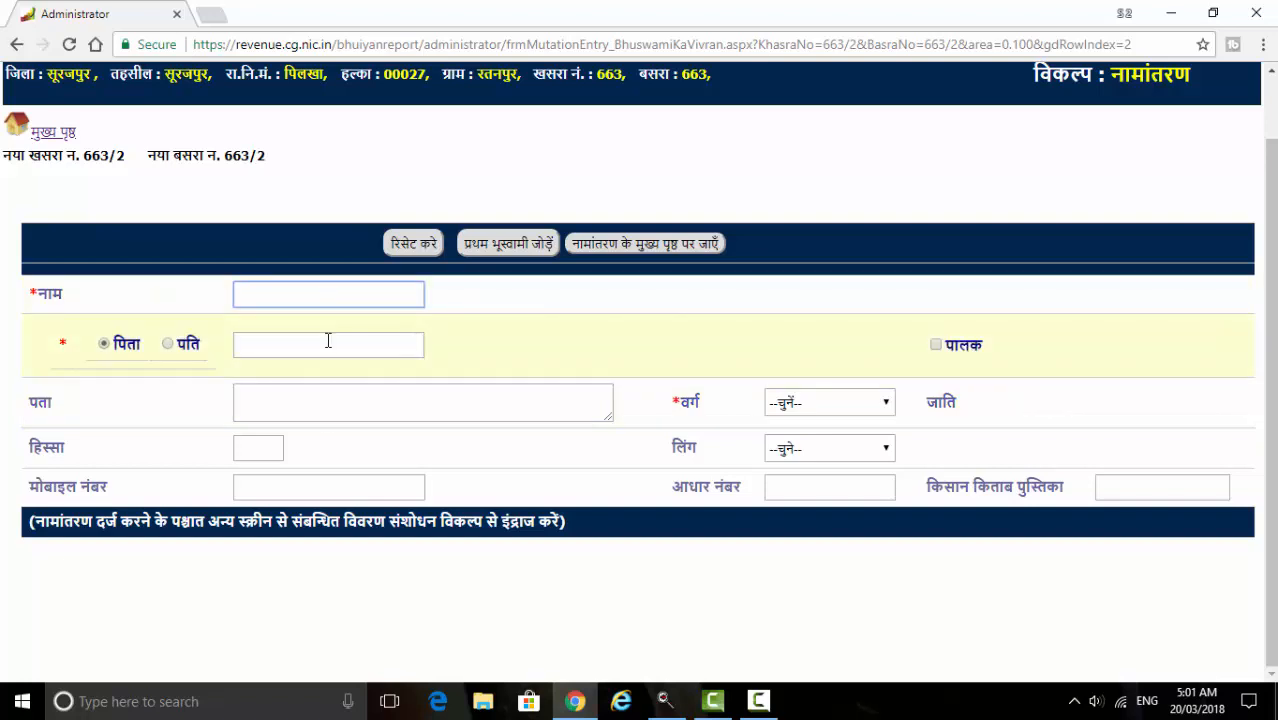
click(821, 405)
click(968, 438)
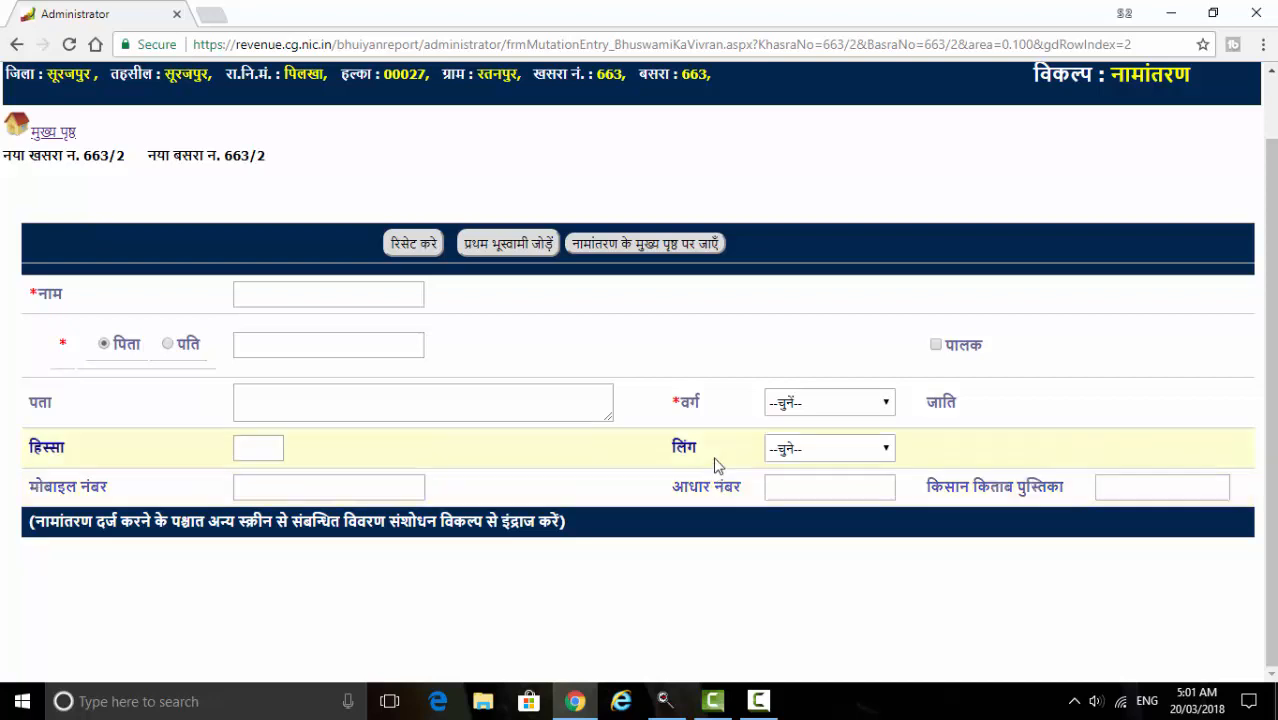
click(660, 246)
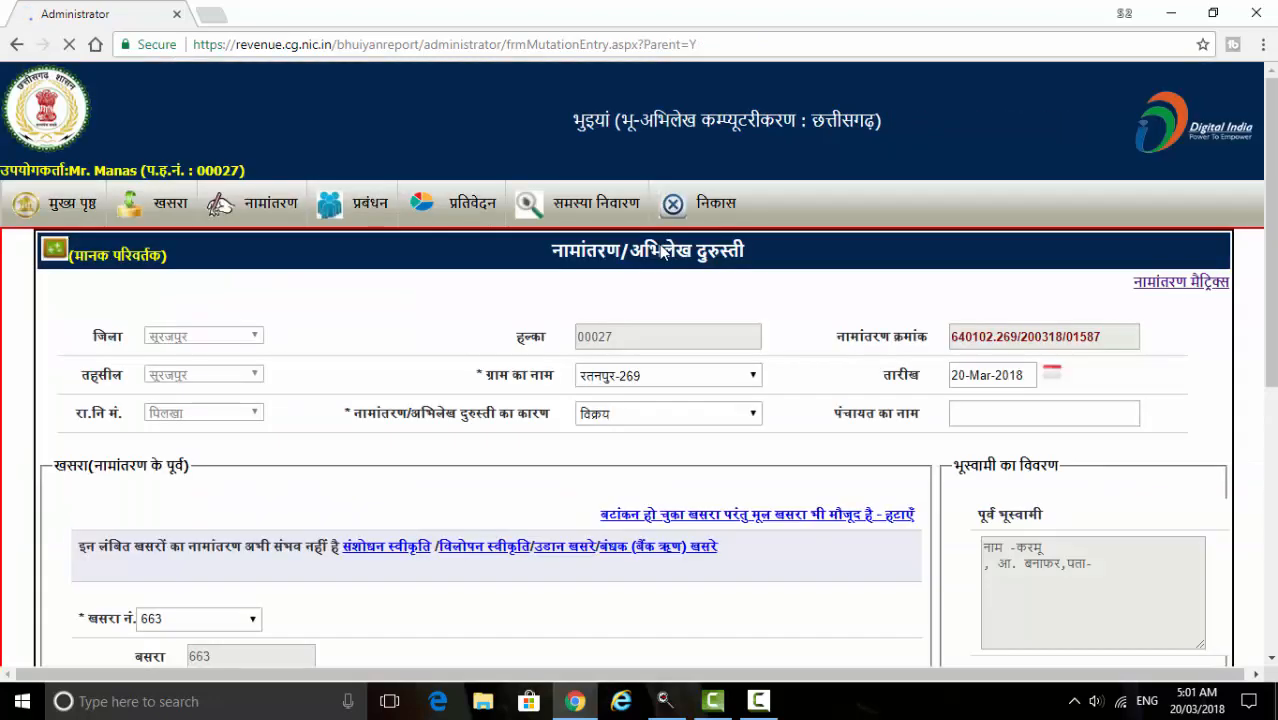
Set the recipient's basra number for khasra 663/2 to the existing account 6/2.
scroll(613, 449, down, 6)
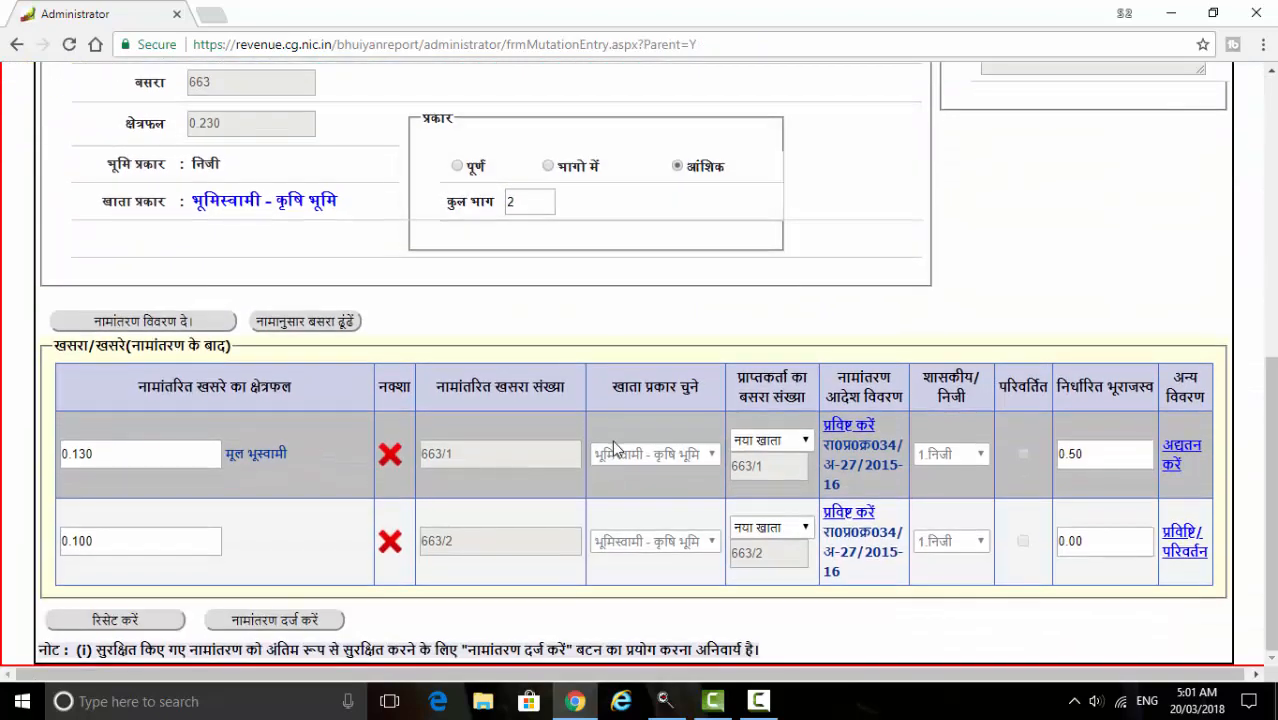
click(804, 530)
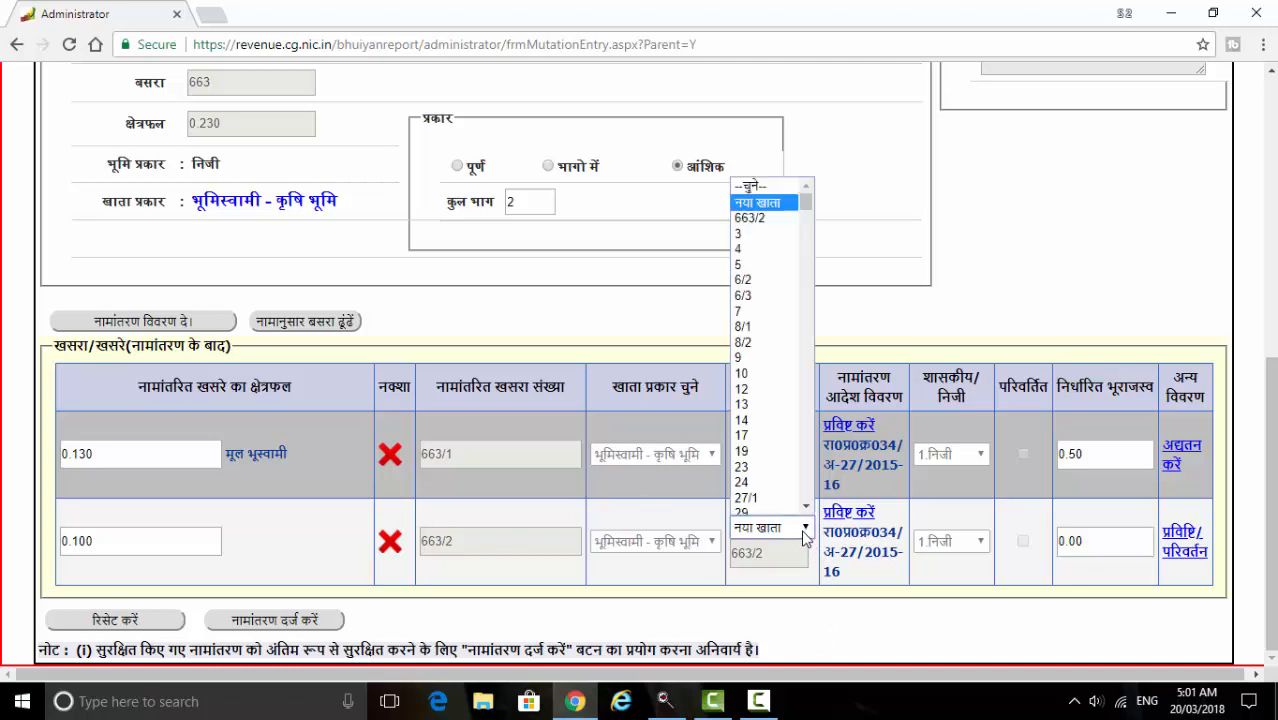
click(765, 280)
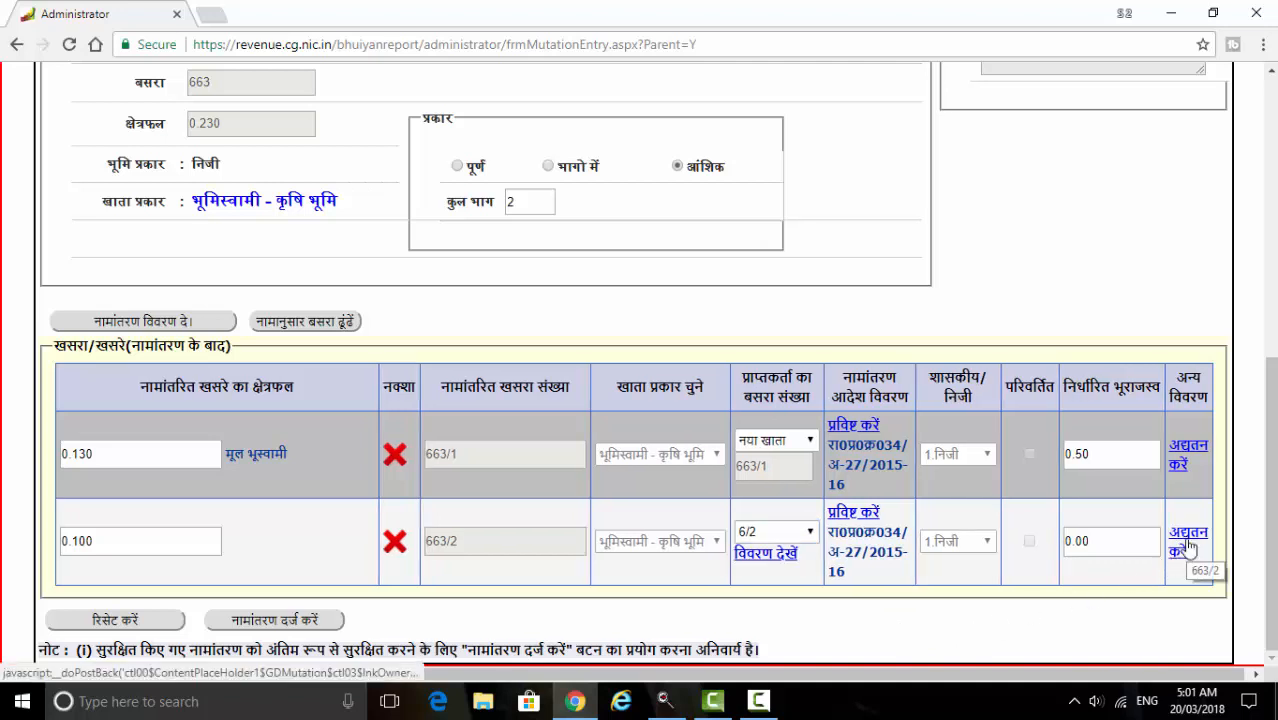
View the existing landowner's details for khasra 663/2 under basra 6/2 and return to the main mutation page.
click(1188, 545)
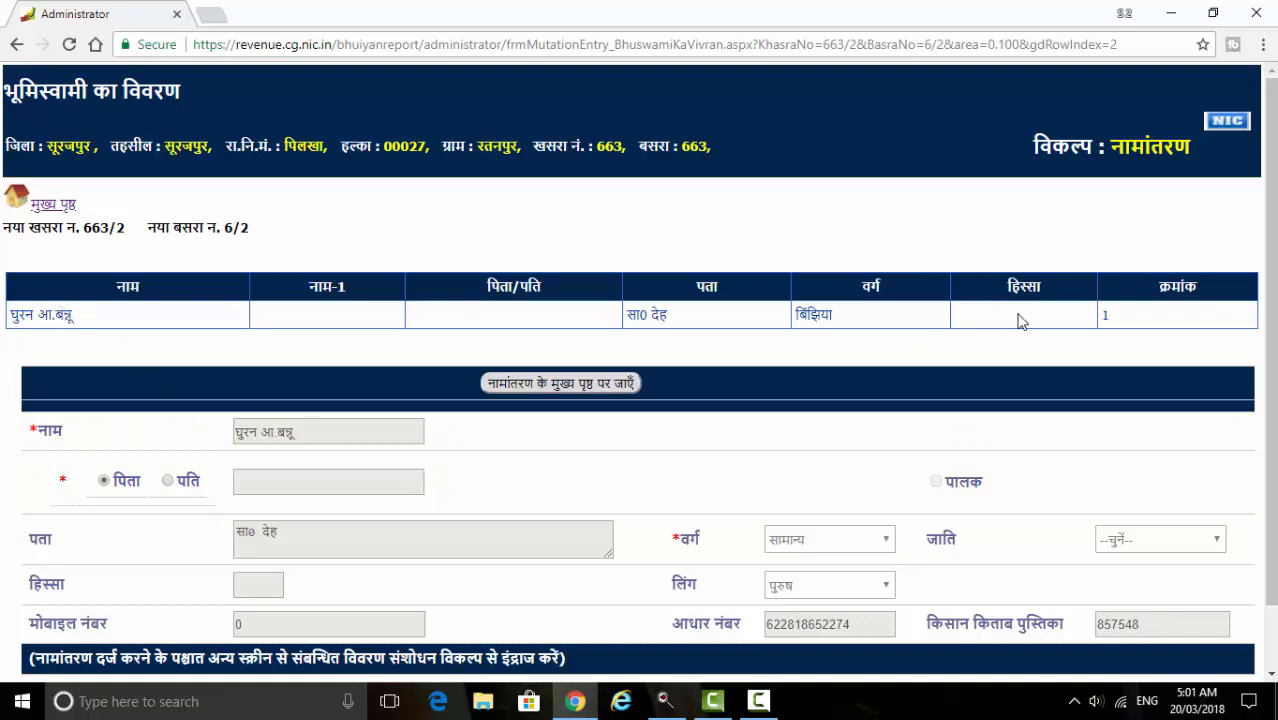
click(571, 388)
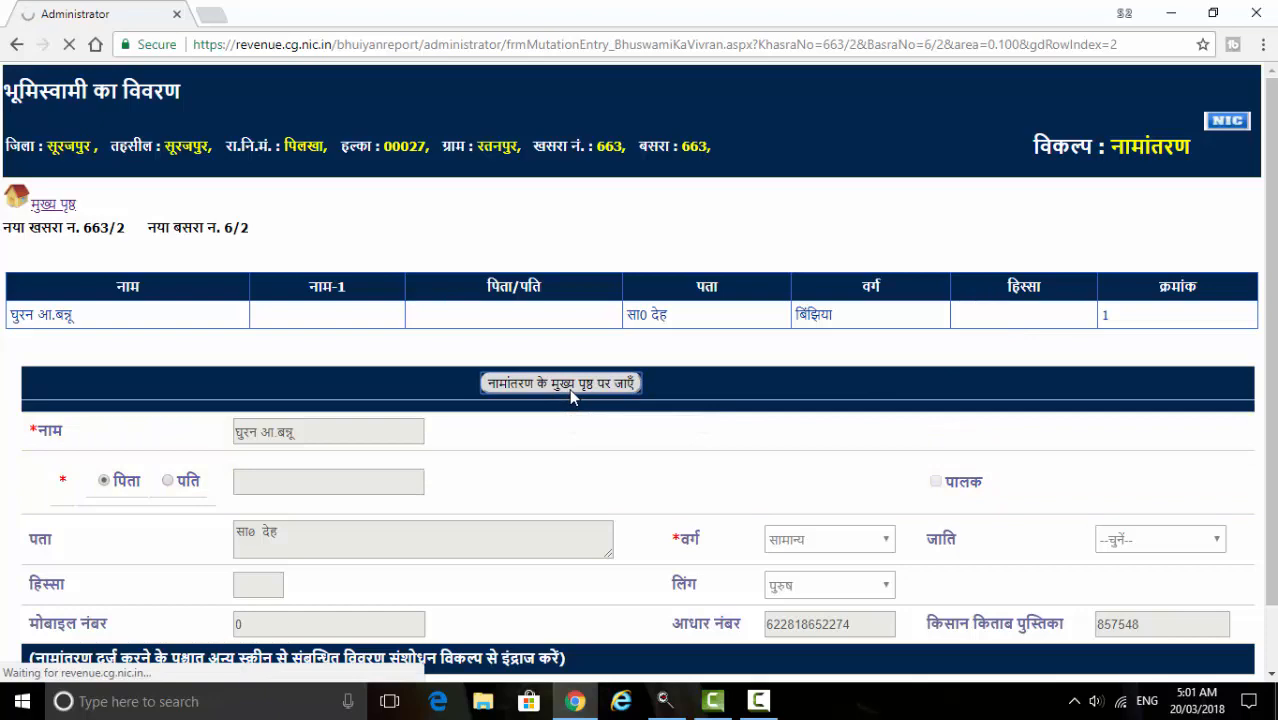
scroll(771, 505, down, 4)
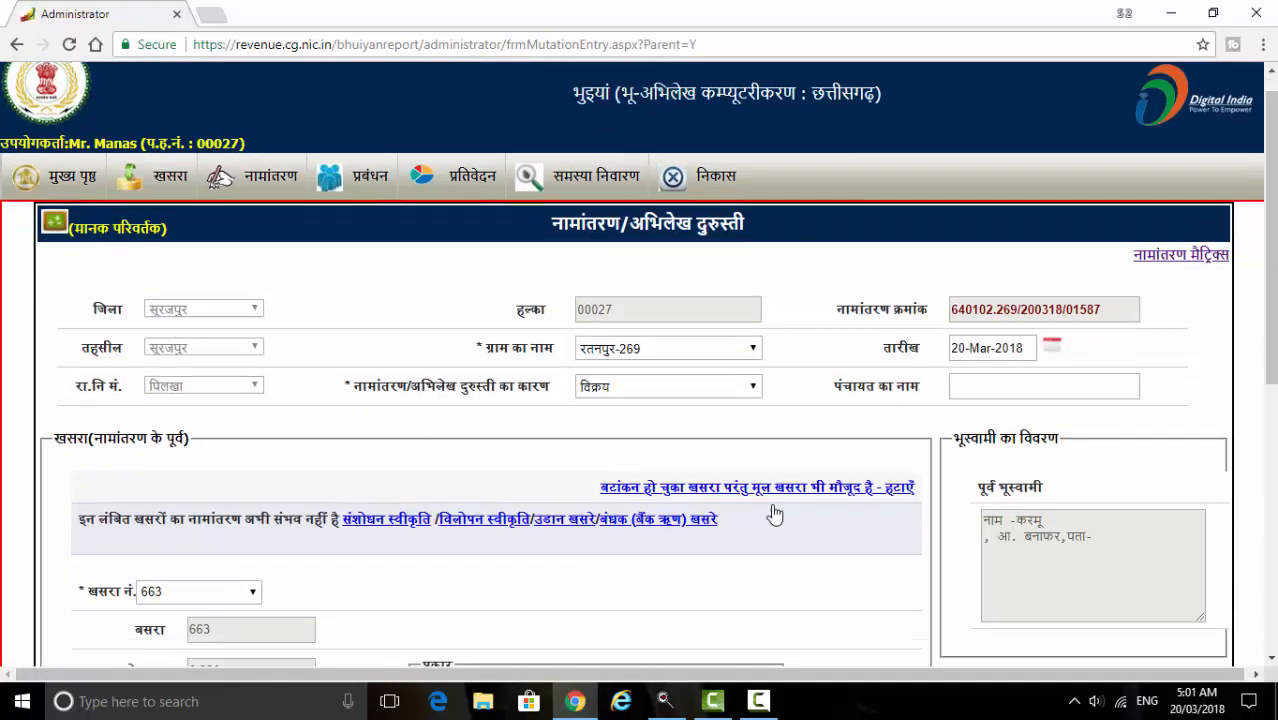
scroll(771, 513, down, 3)
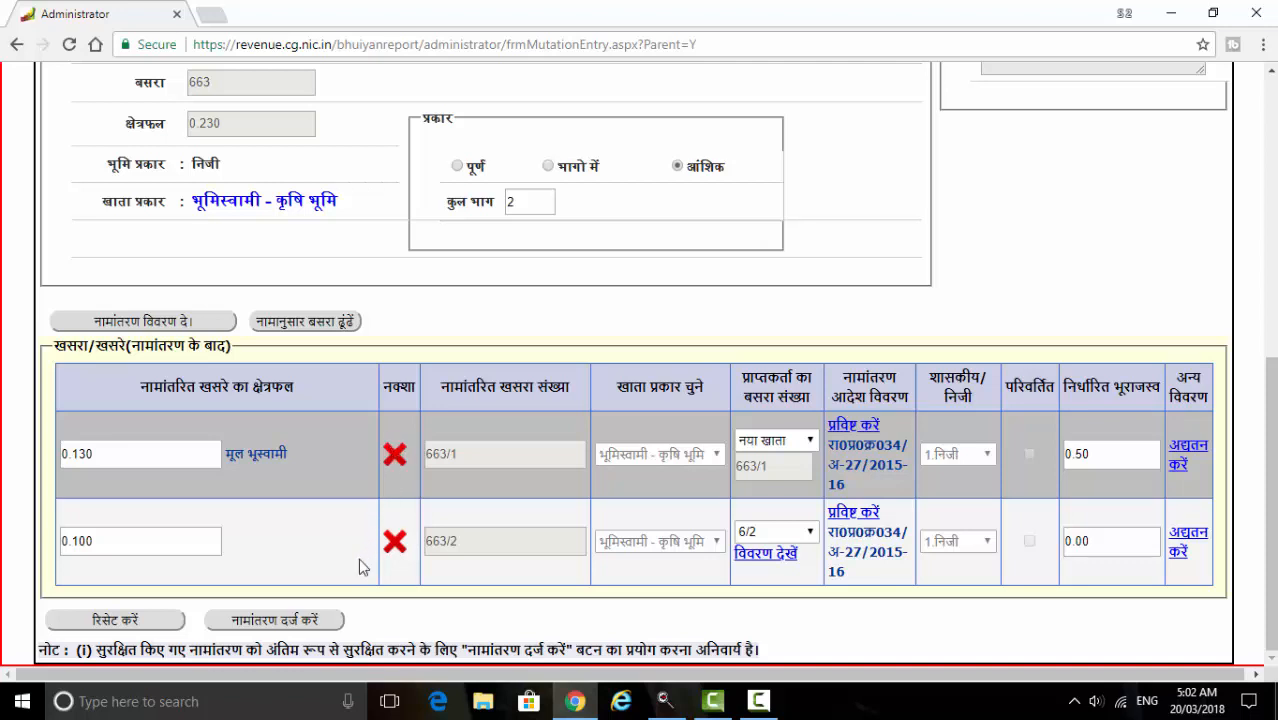
click(331, 617)
scroll(335, 620, up, 3)
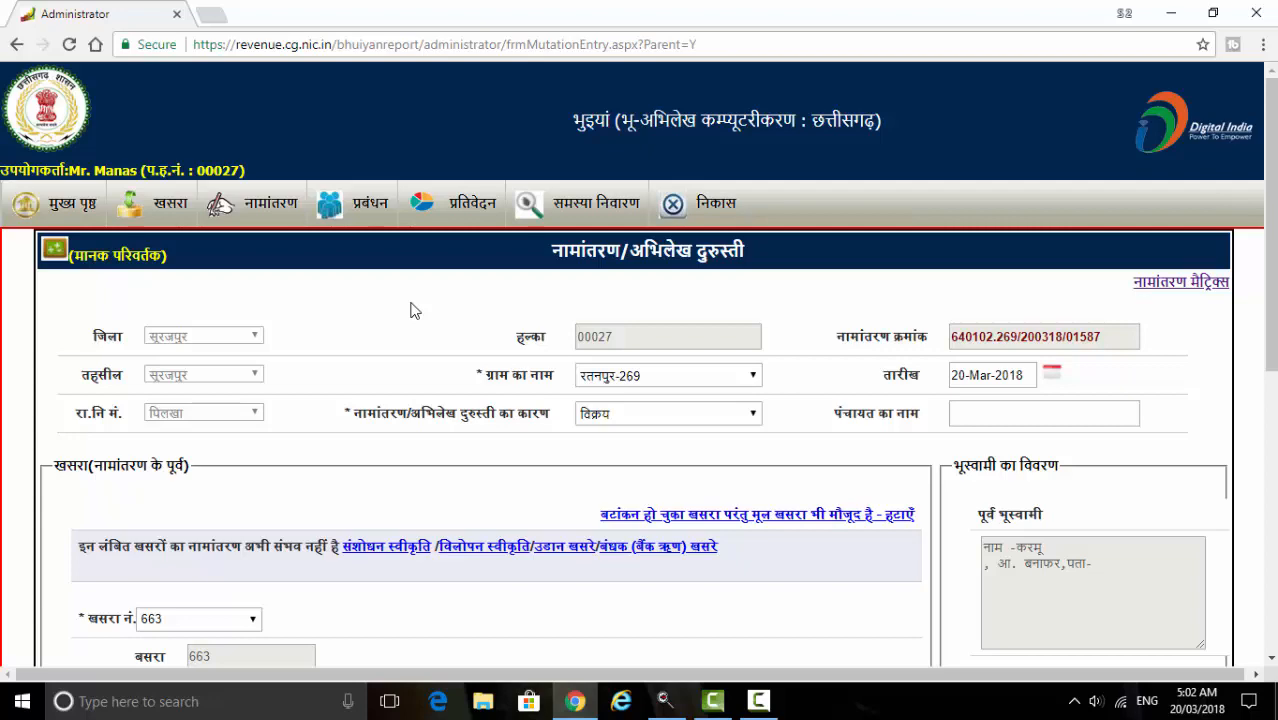
scroll(414, 338, down, 5)
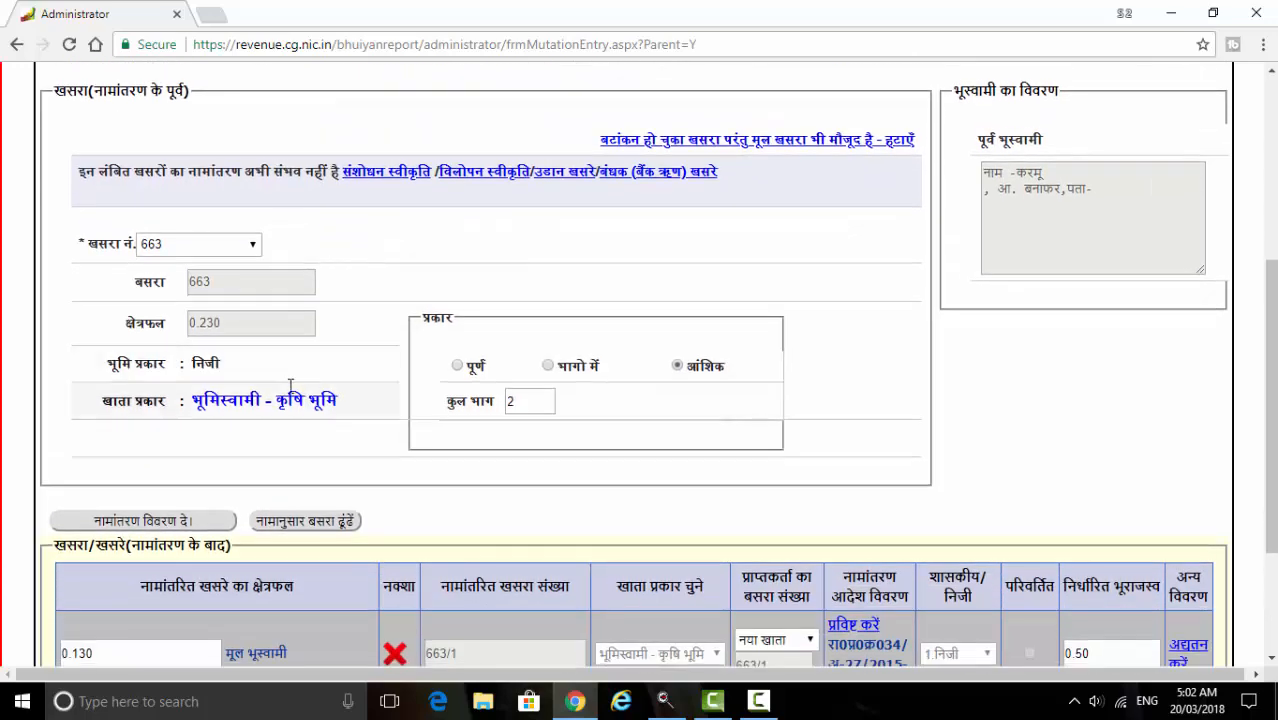
scroll(430, 518, down, 3)
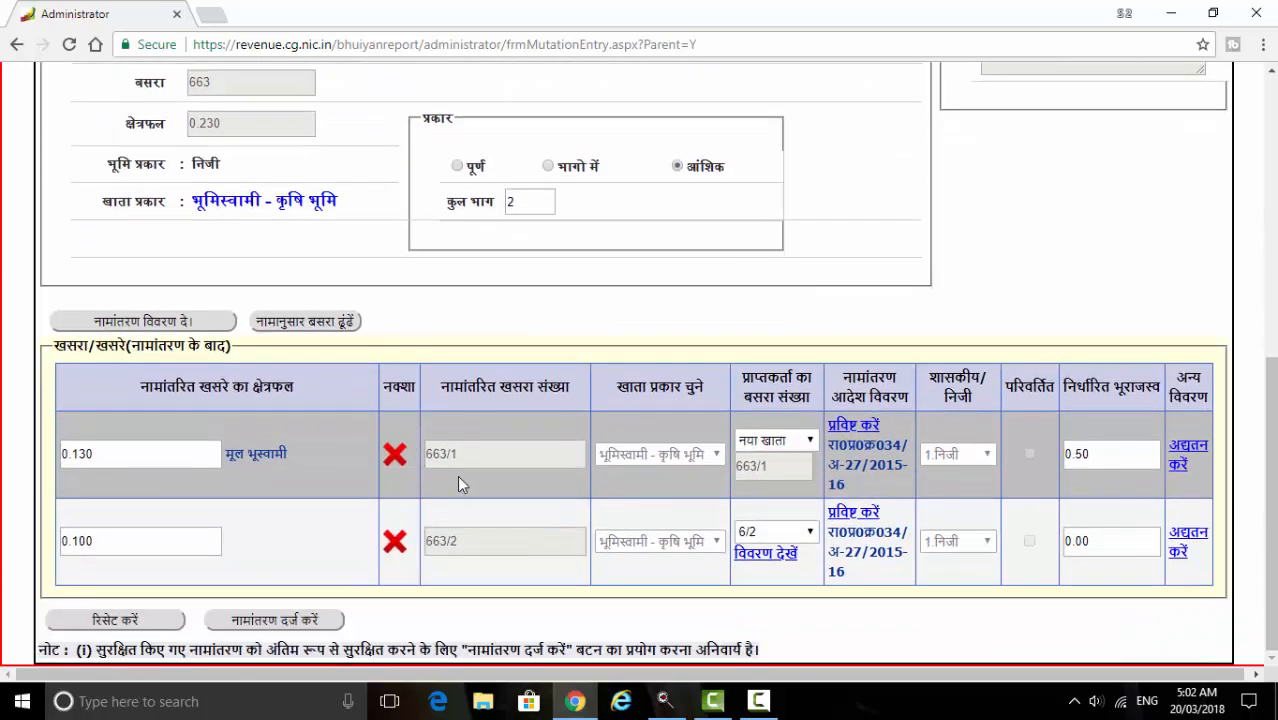
Request the post-mutation checklist report (नामांतरण चेकलिस्ट) for village रतनपुर-269.
scroll(457, 475, up, 6)
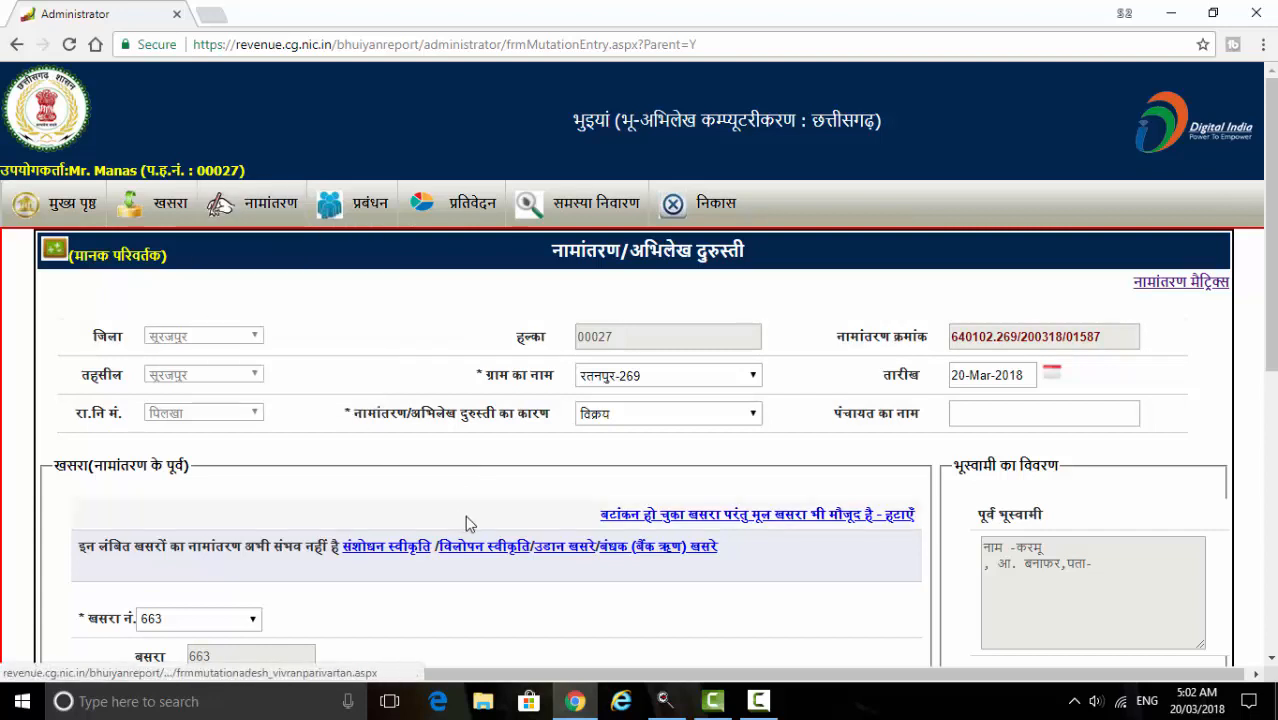
mouse_move(283, 192)
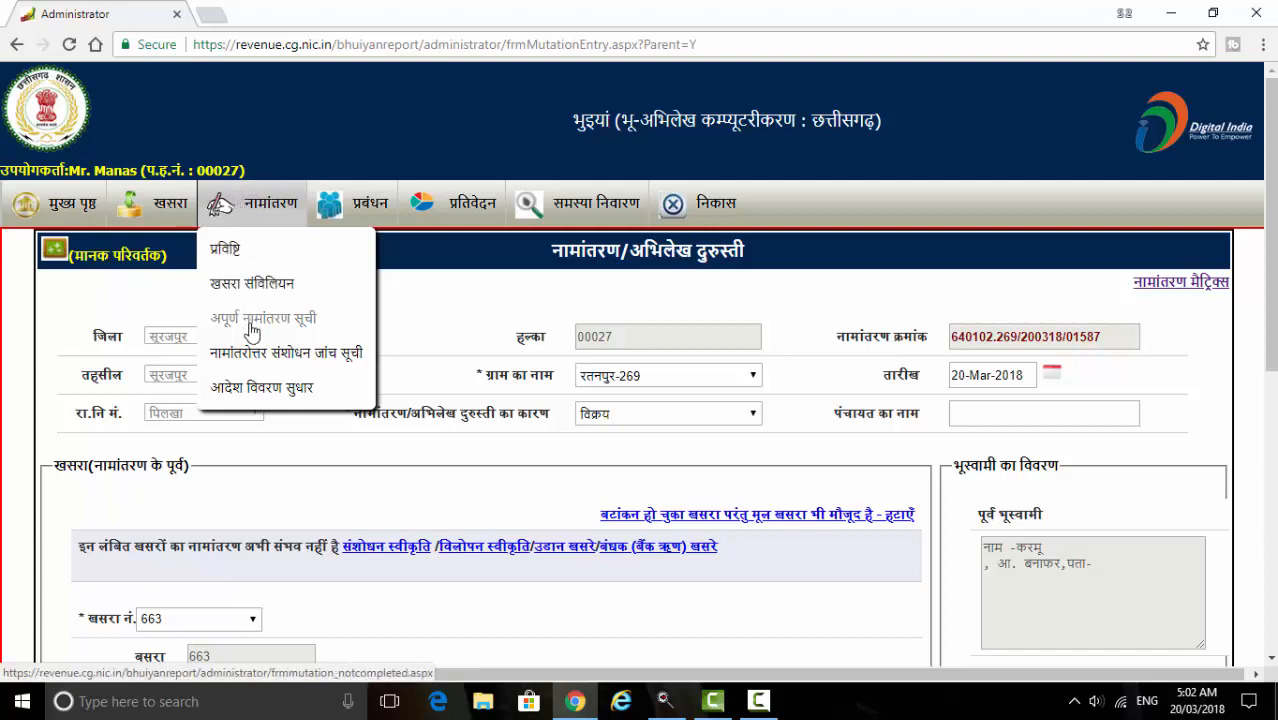
click(265, 370)
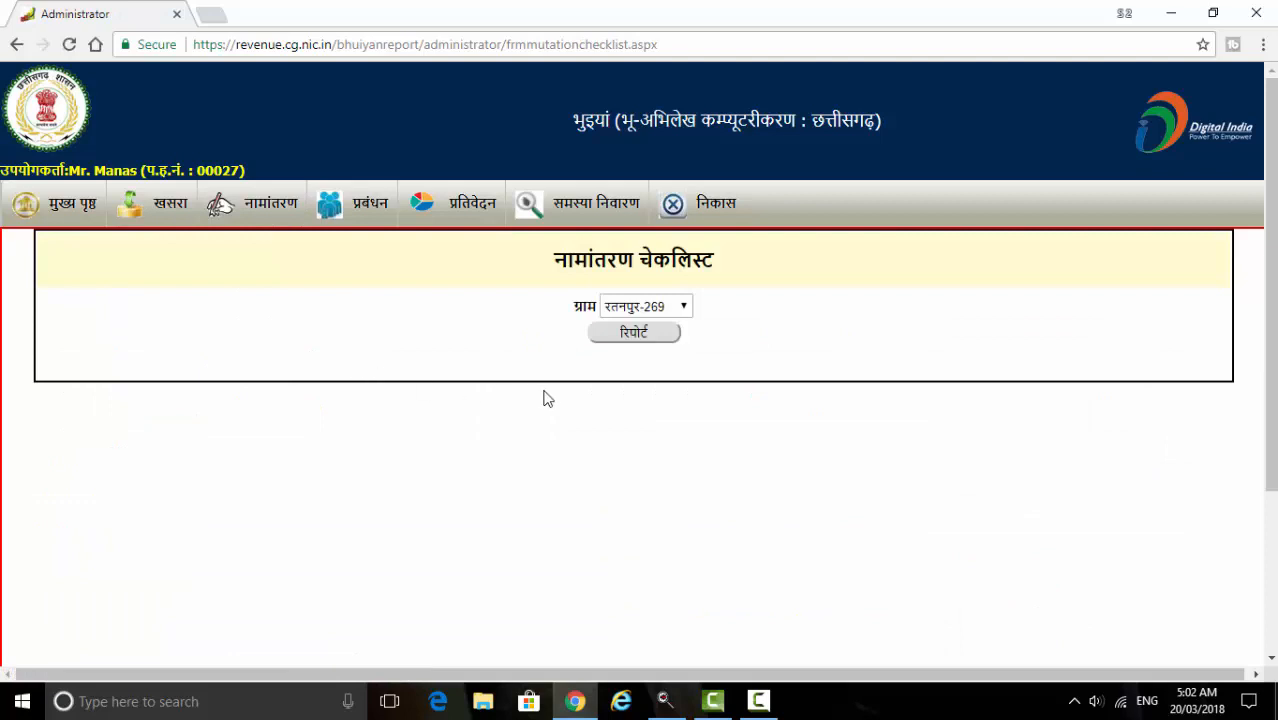
click(652, 331)
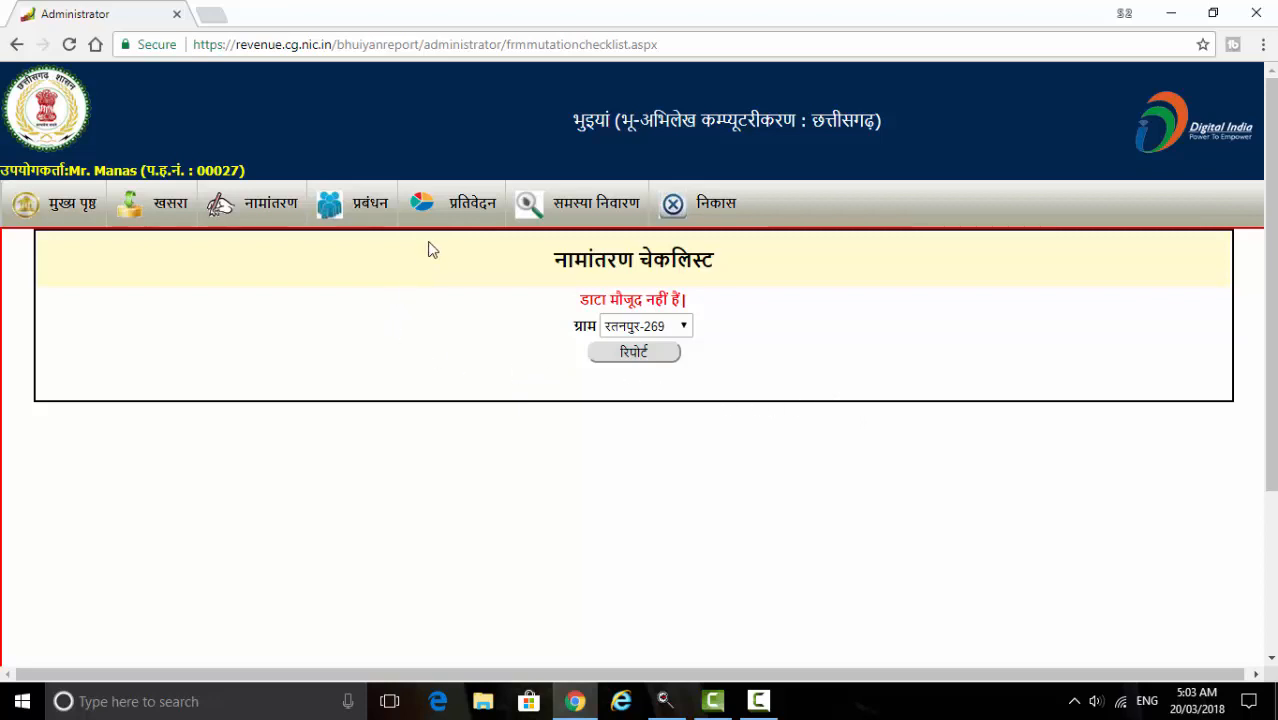
Start a new mutation entry and choose रतनपुर-269 as the village.
mouse_move(186, 215)
mouse_move(265, 220)
click(260, 257)
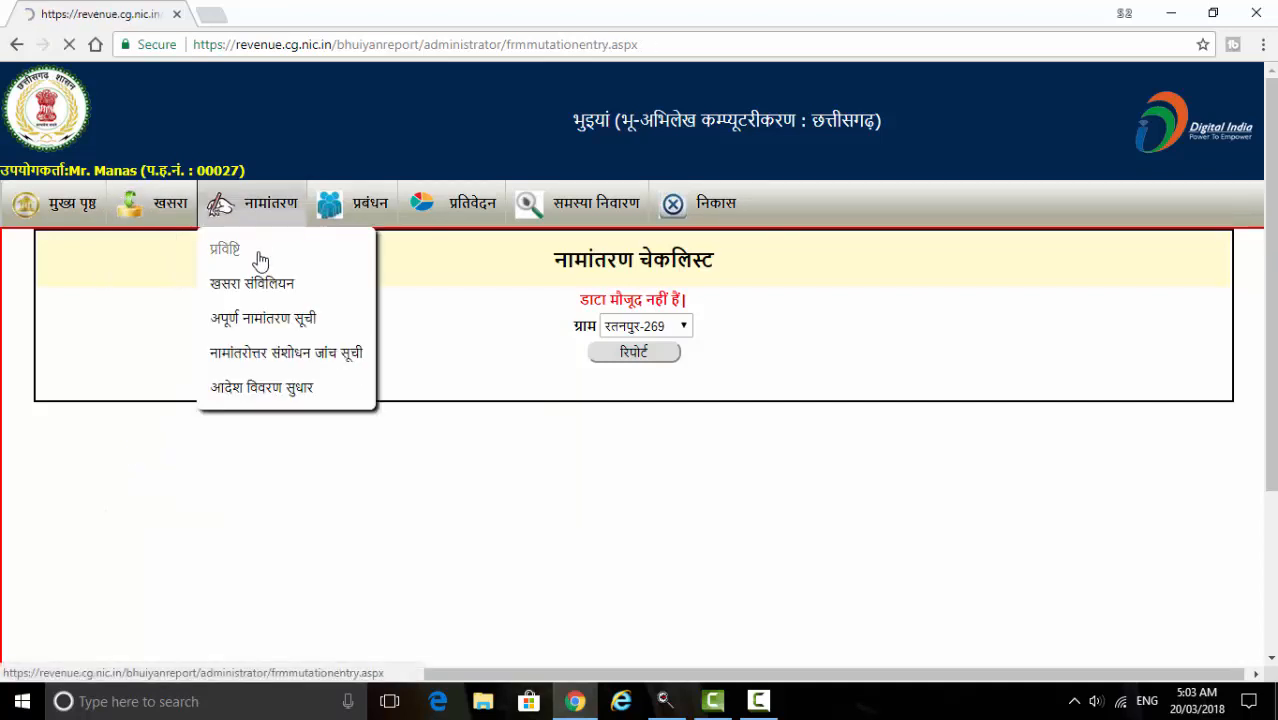
click(612, 376)
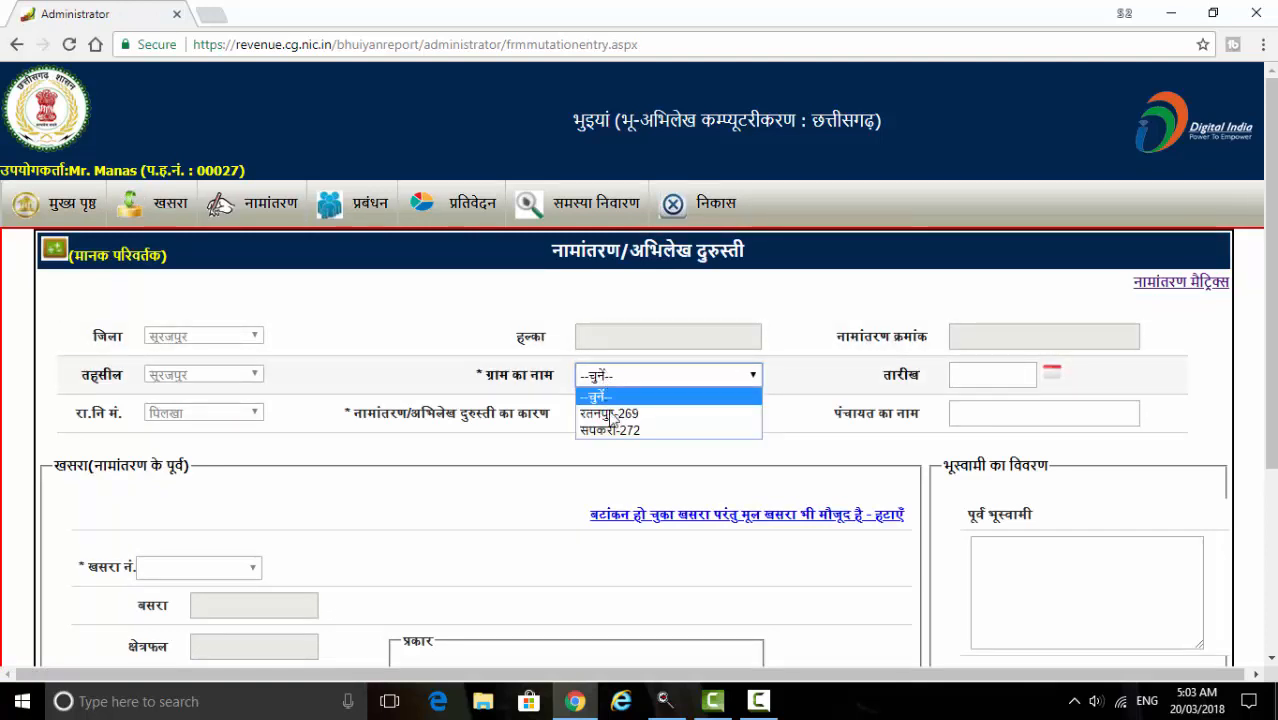
click(612, 414)
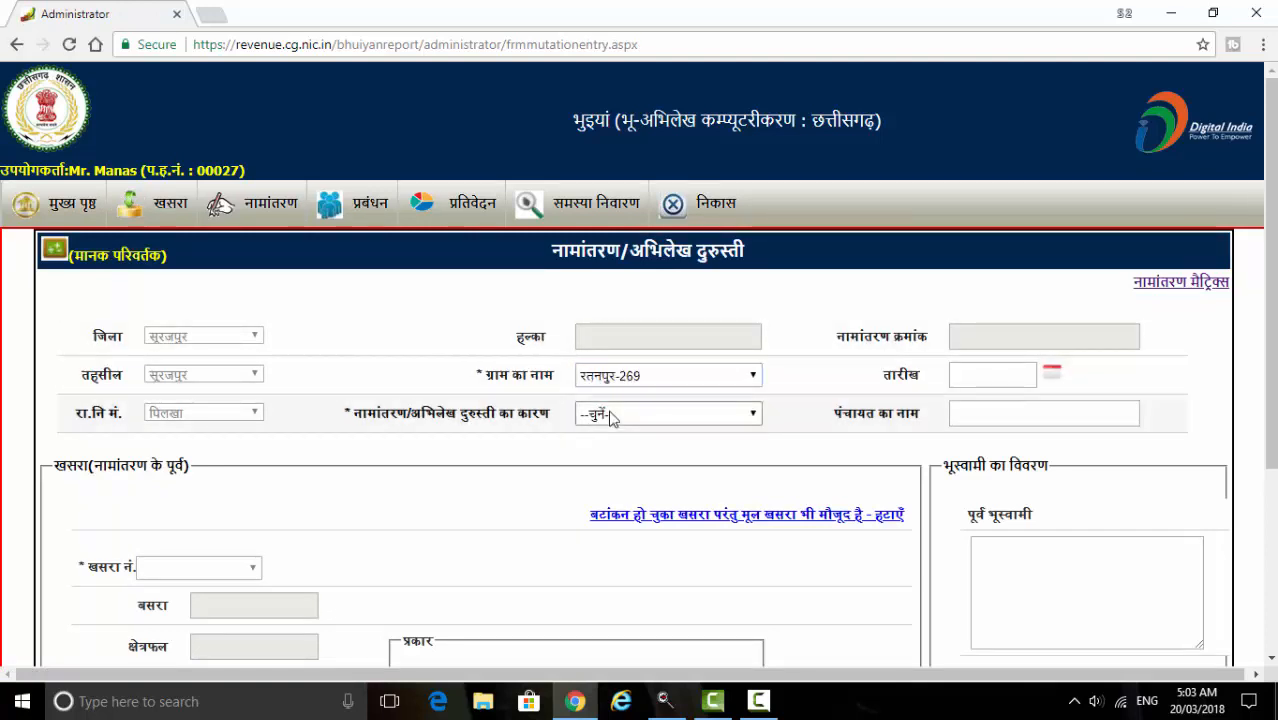
Set the mutation reason to उत्तराधिकार and look over the available khasra numbers and type options.
click(613, 414)
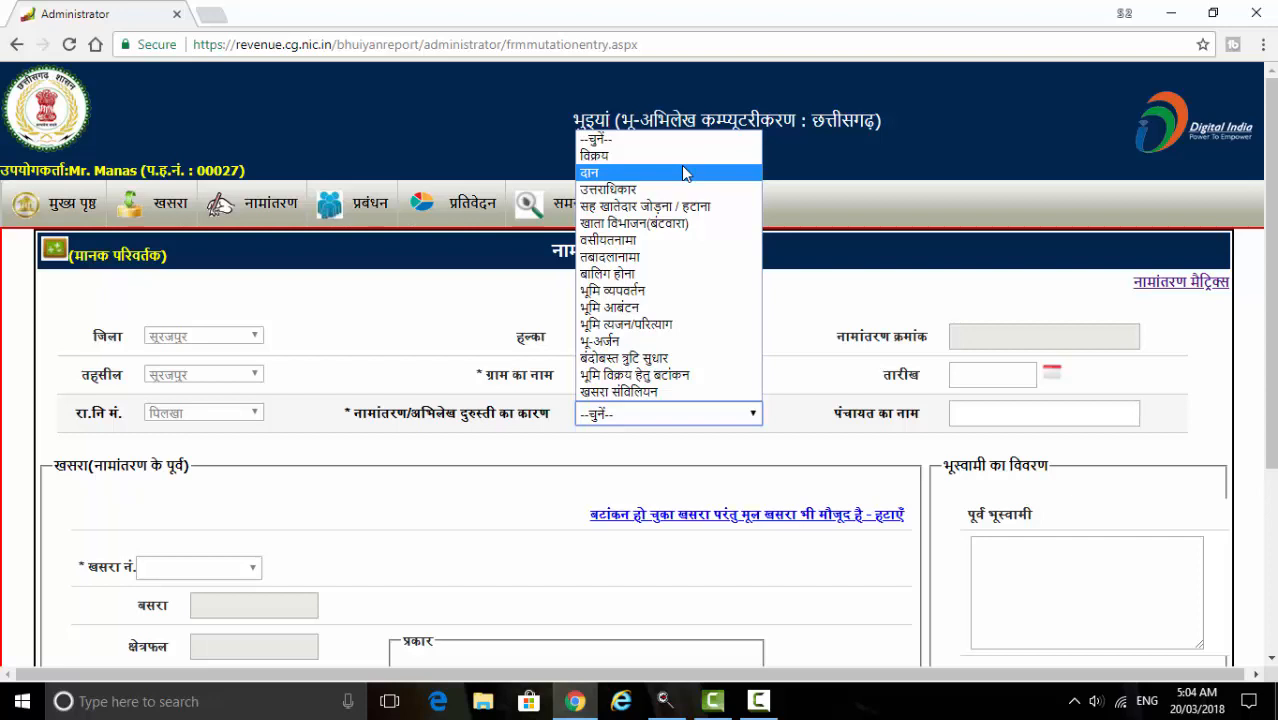
click(680, 190)
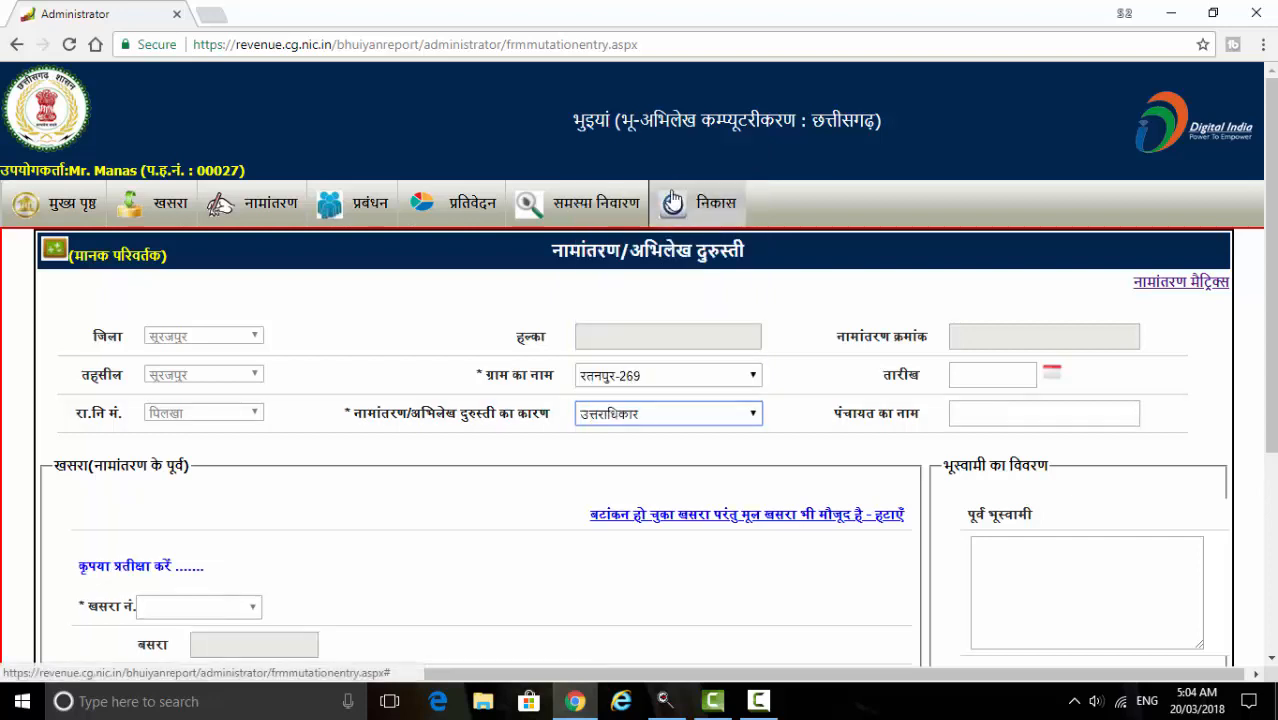
click(178, 619)
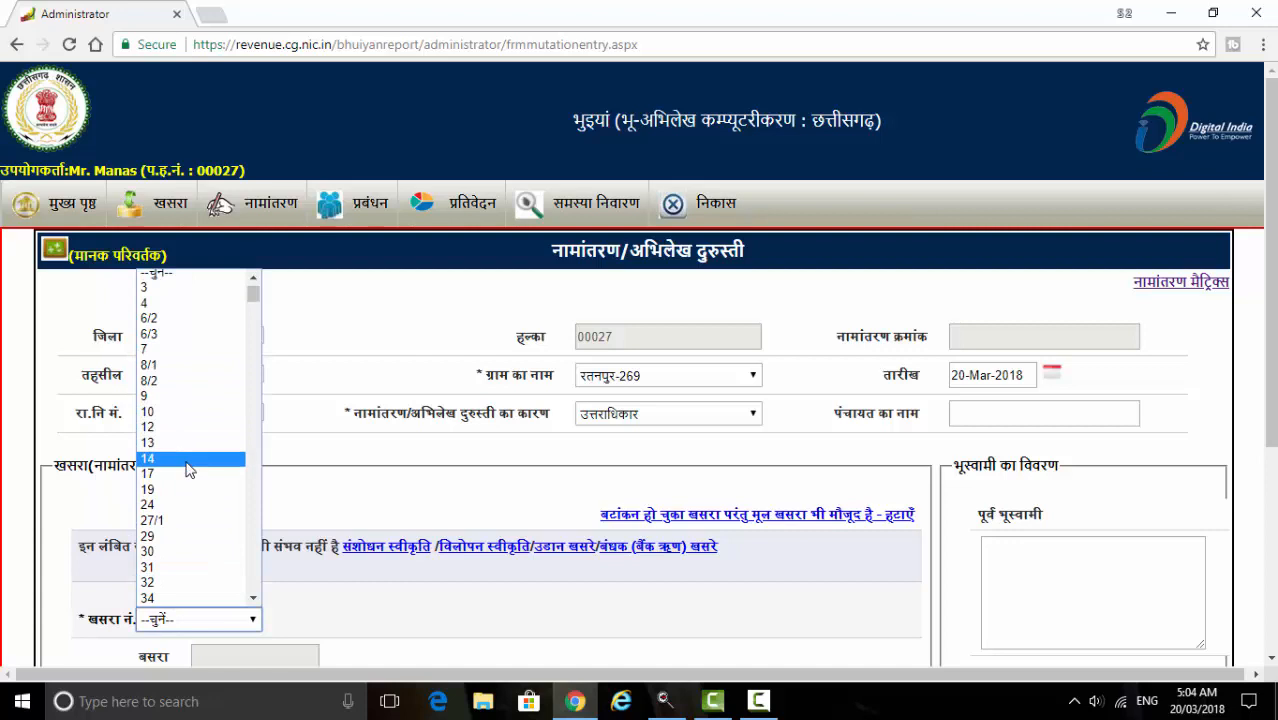
click(378, 472)
scroll(375, 470, down, 3)
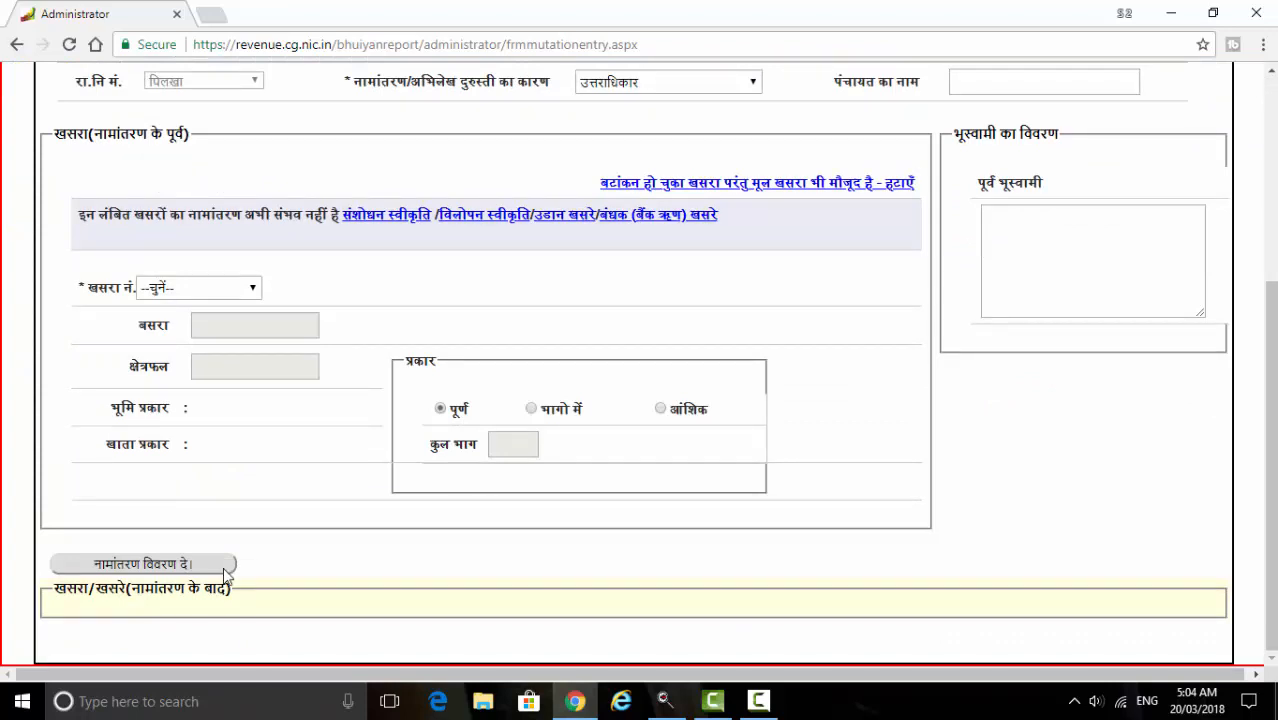
scroll(340, 505, up, 3)
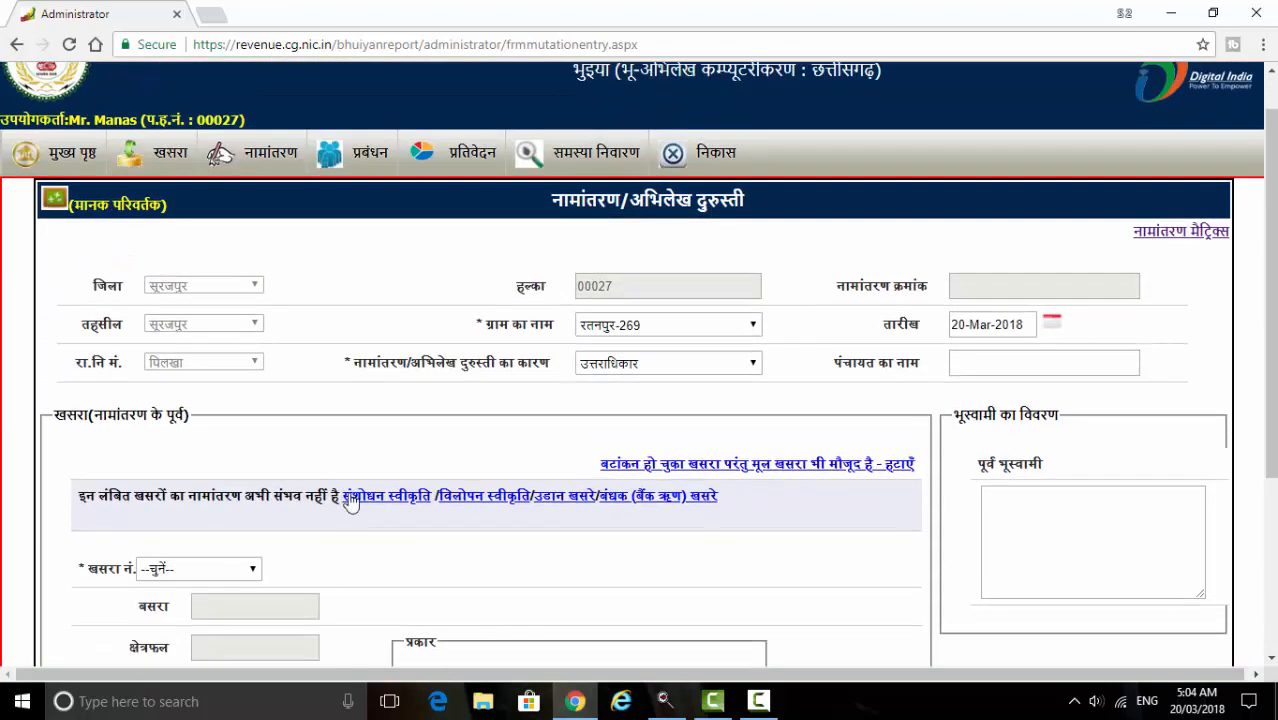
Set the mutation reason to खाता विभाजन(बंटवारा) and look over the type options it offers.
click(652, 364)
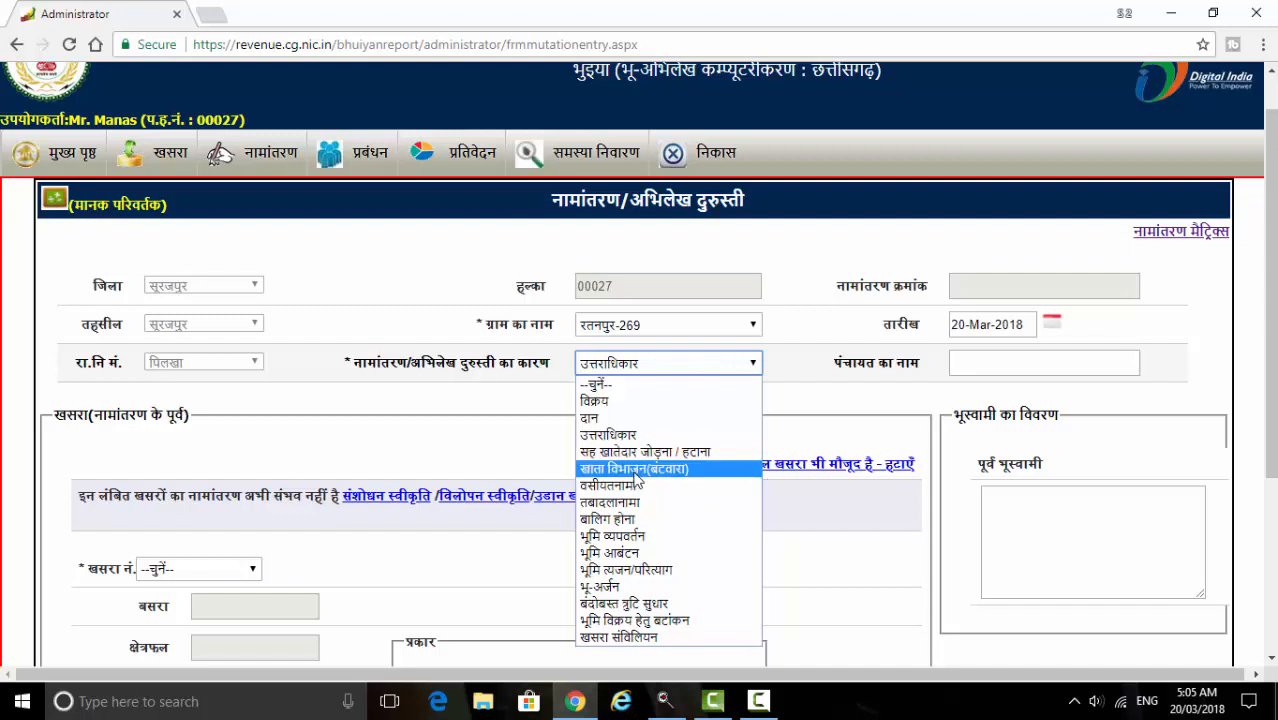
click(634, 469)
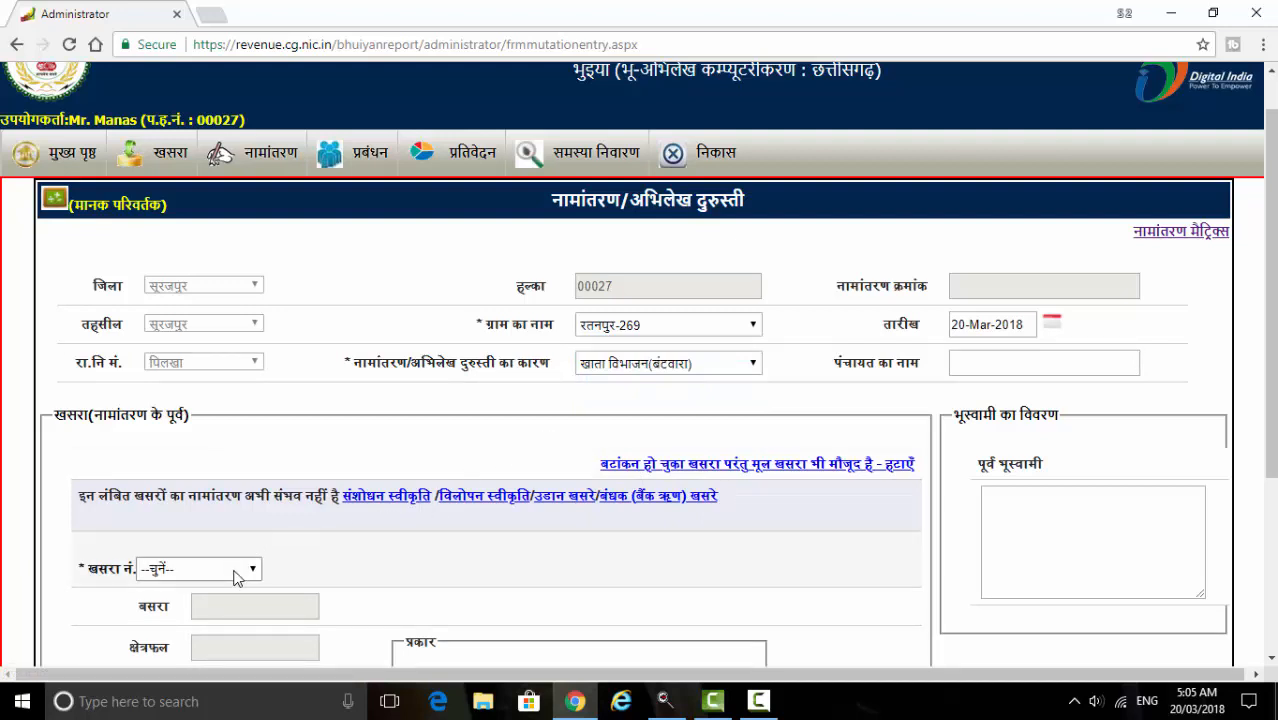
scroll(234, 577, down, 2)
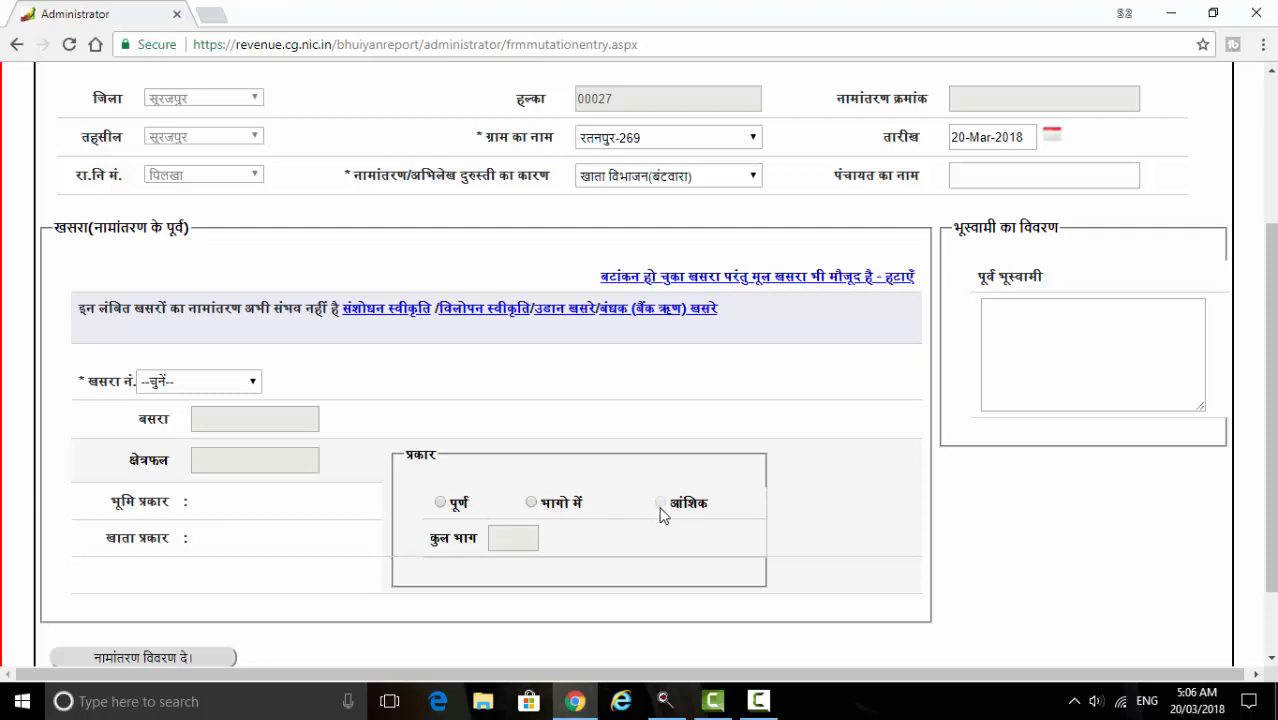
scroll(662, 514, up, 1)
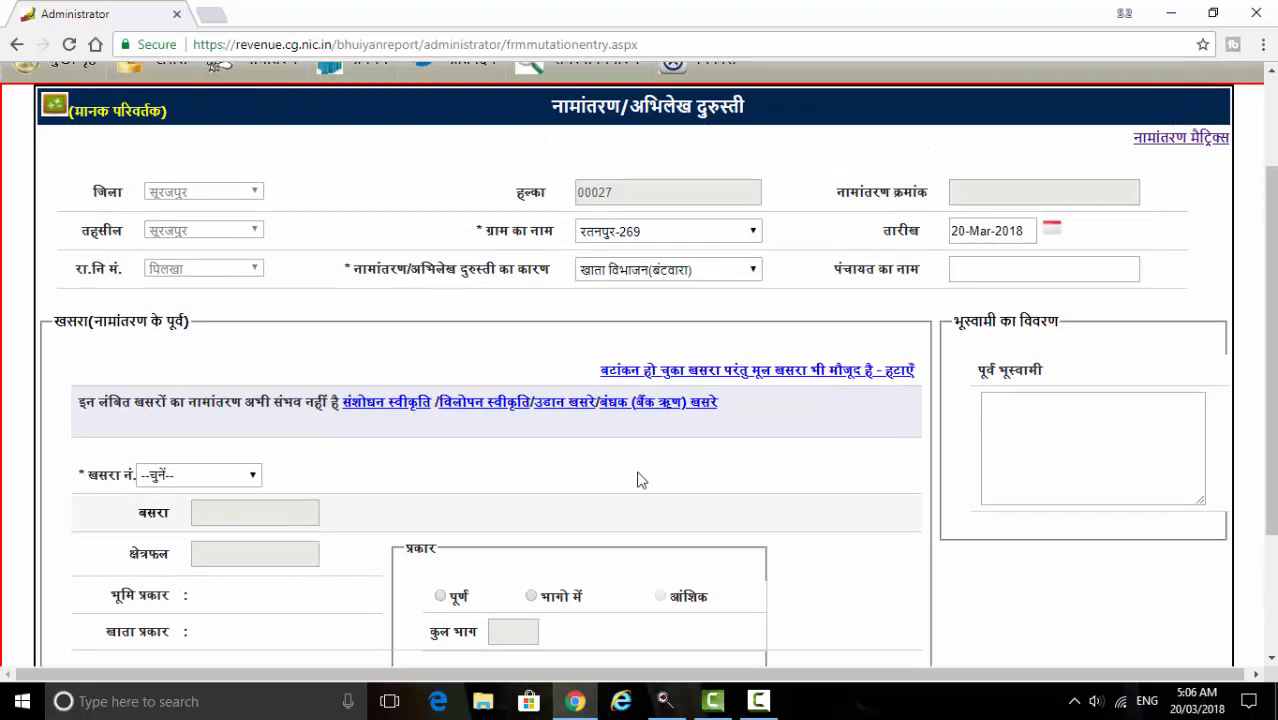
click(631, 279)
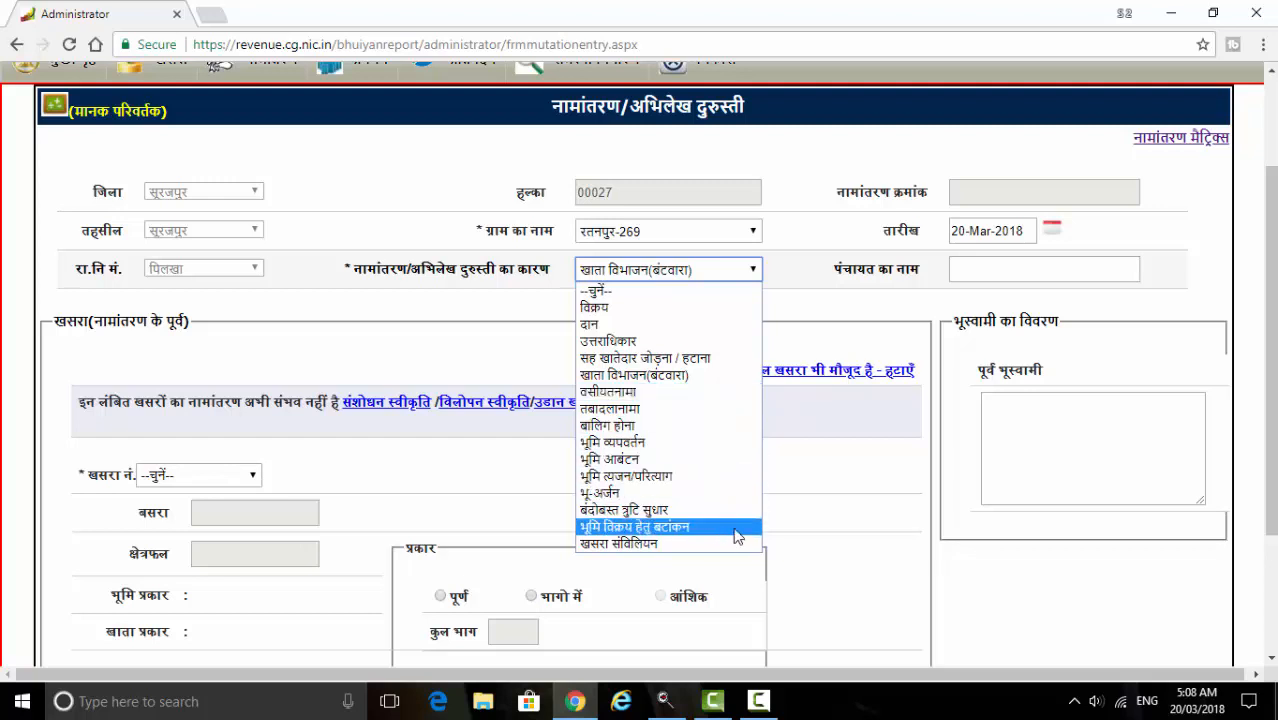
click(820, 485)
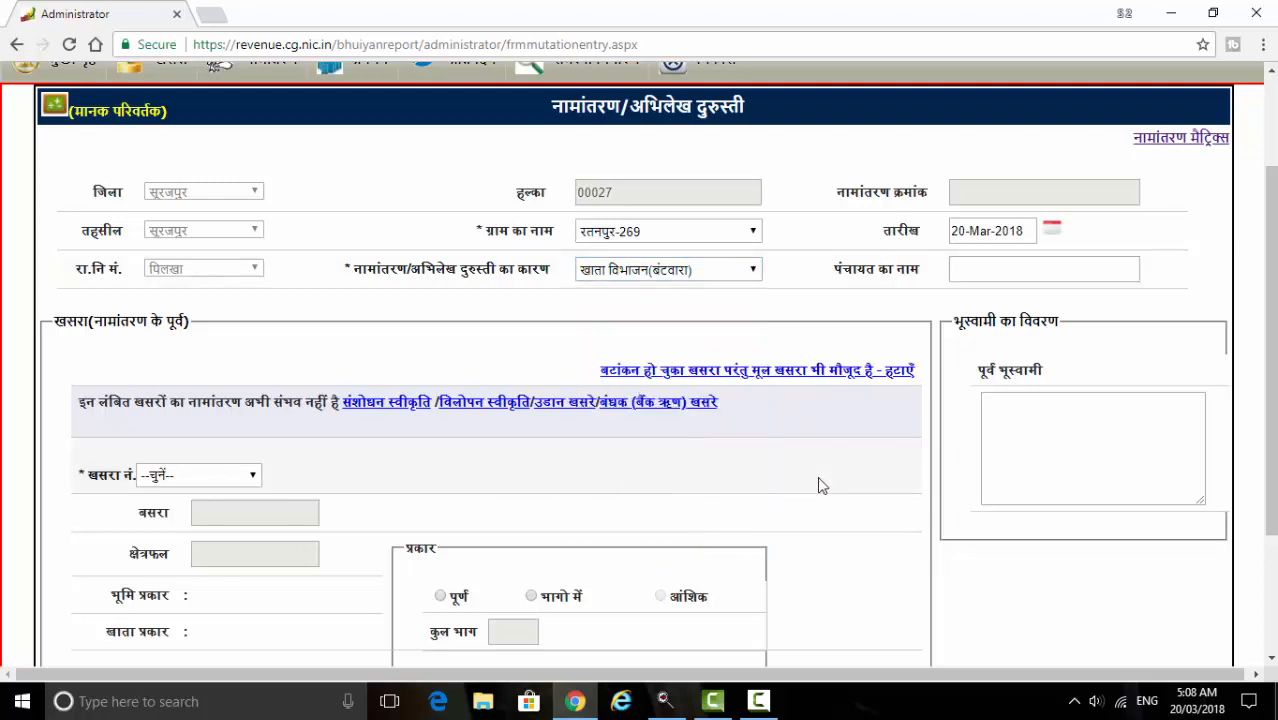
scroll(663, 463, up, 1)
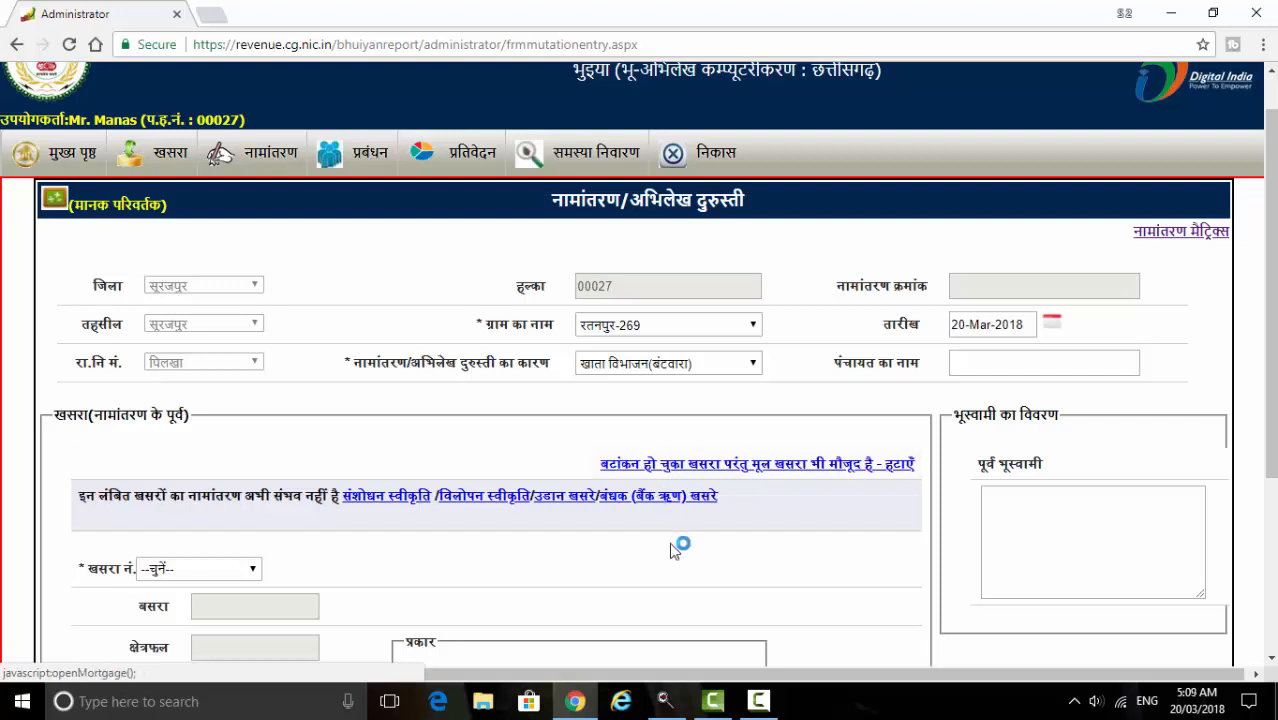
mouse_move(744, 712)
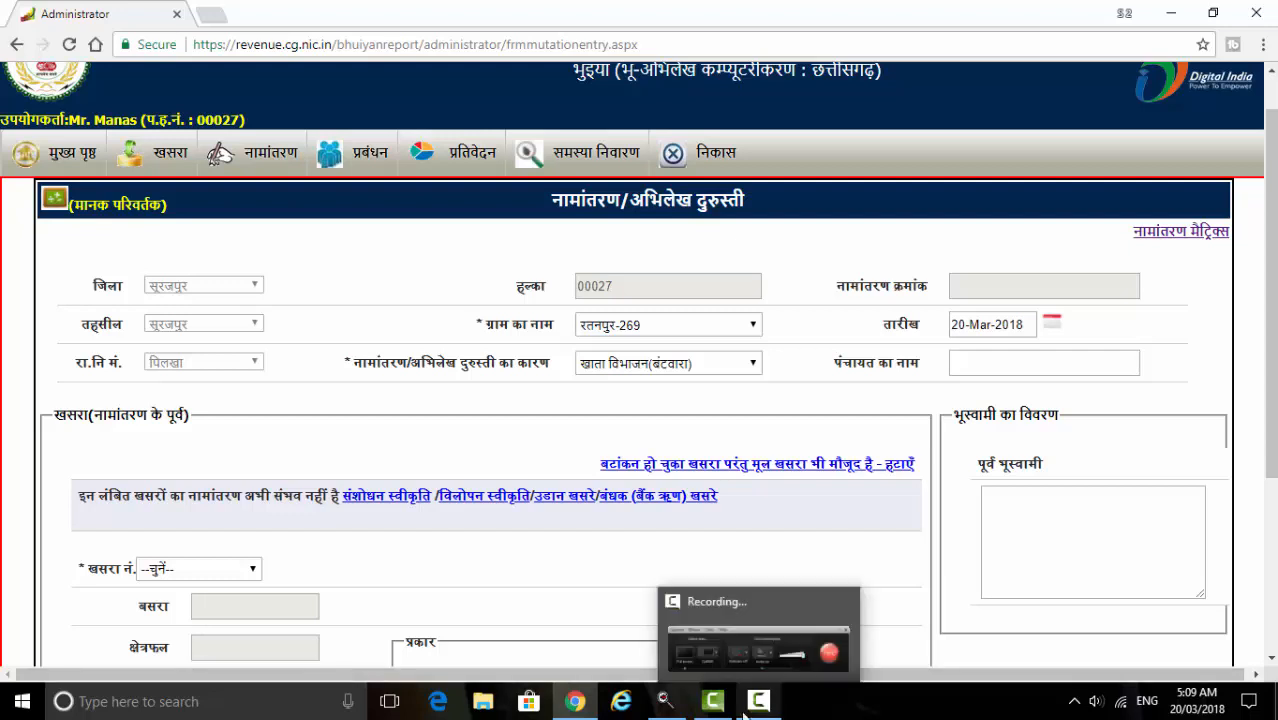